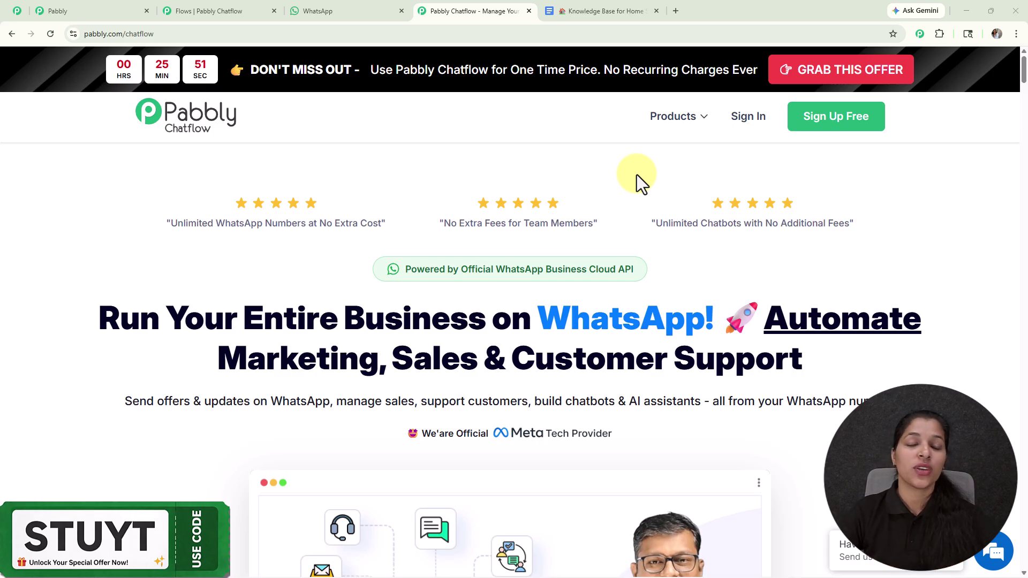
Step: Switch to WhatsApp Web and send the message "Hello" in the My Test Number chat
left_click(365, 4)
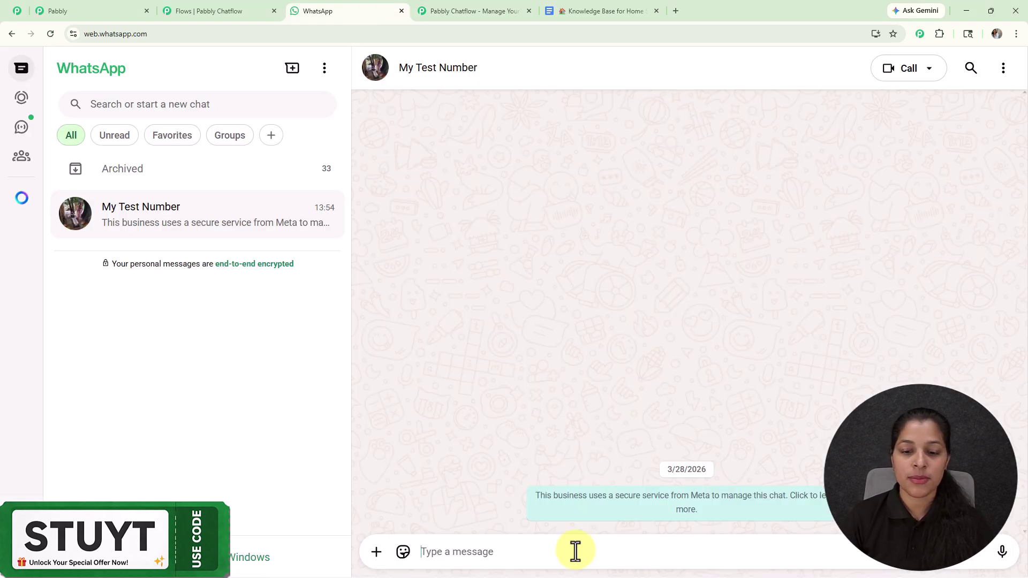
type("H")
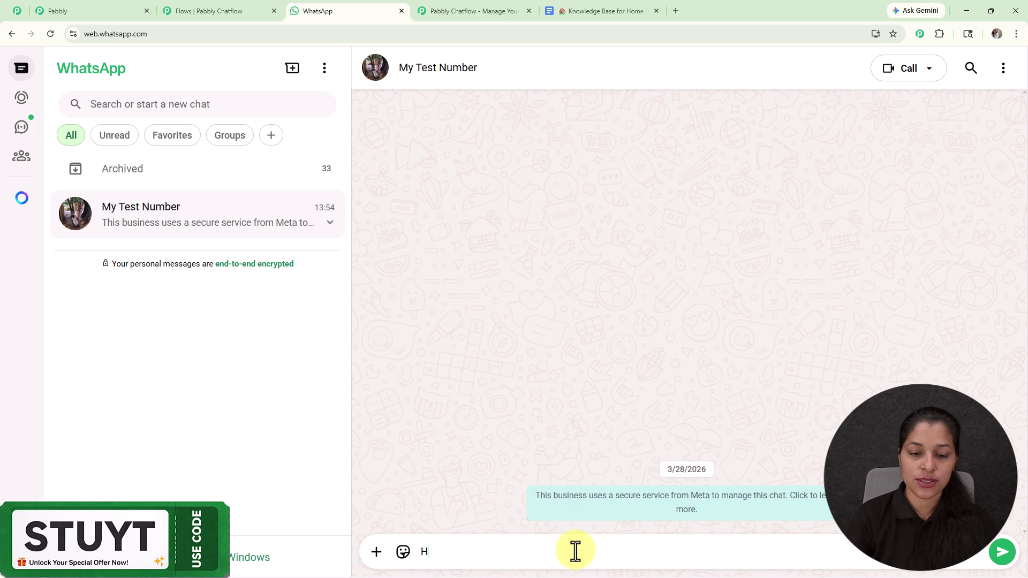
type("ello")
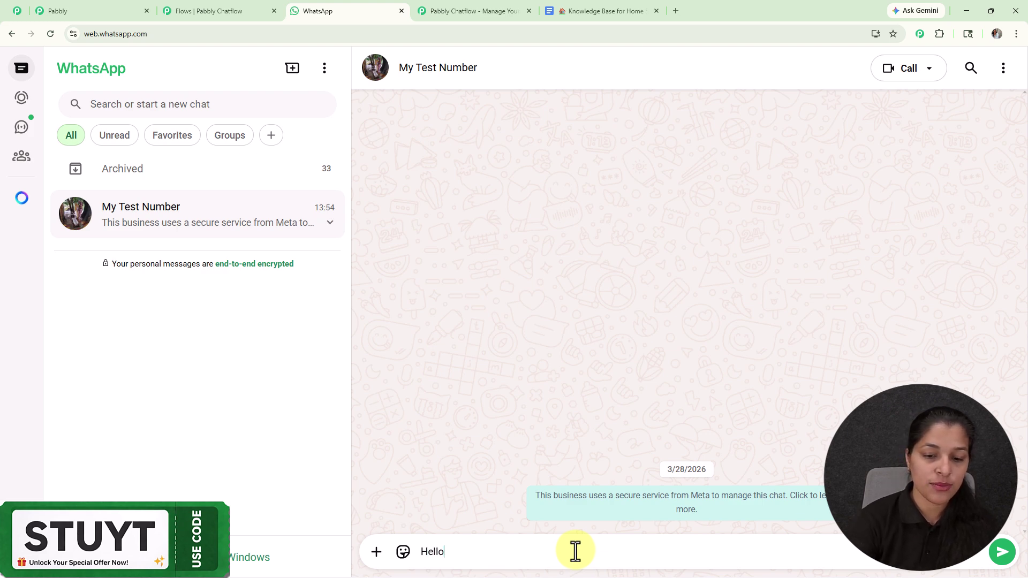
key("Return")
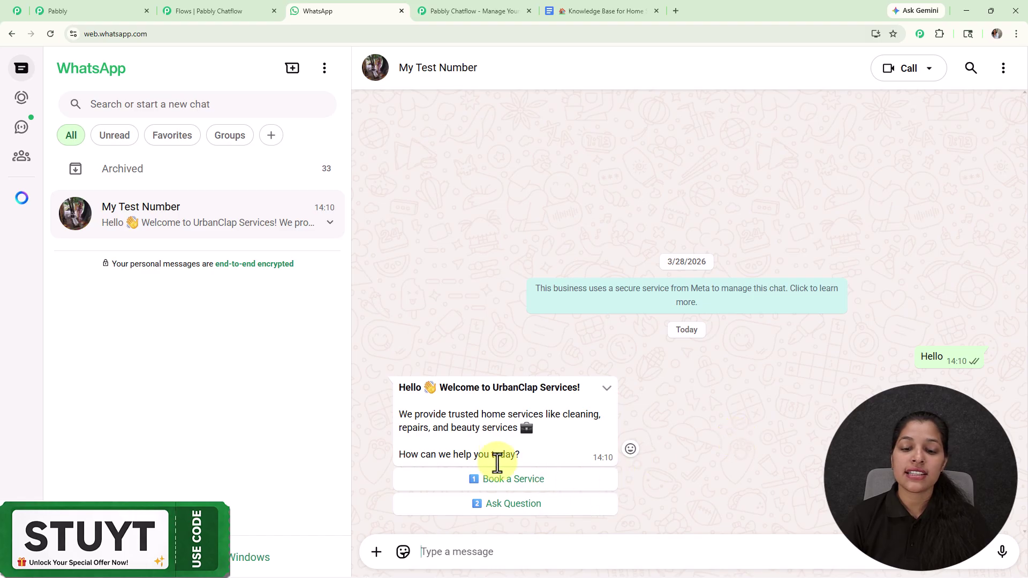
Step: Choose Book a Service in the welcome message and answer the chatbot's request for the full name
left_click(501, 481)
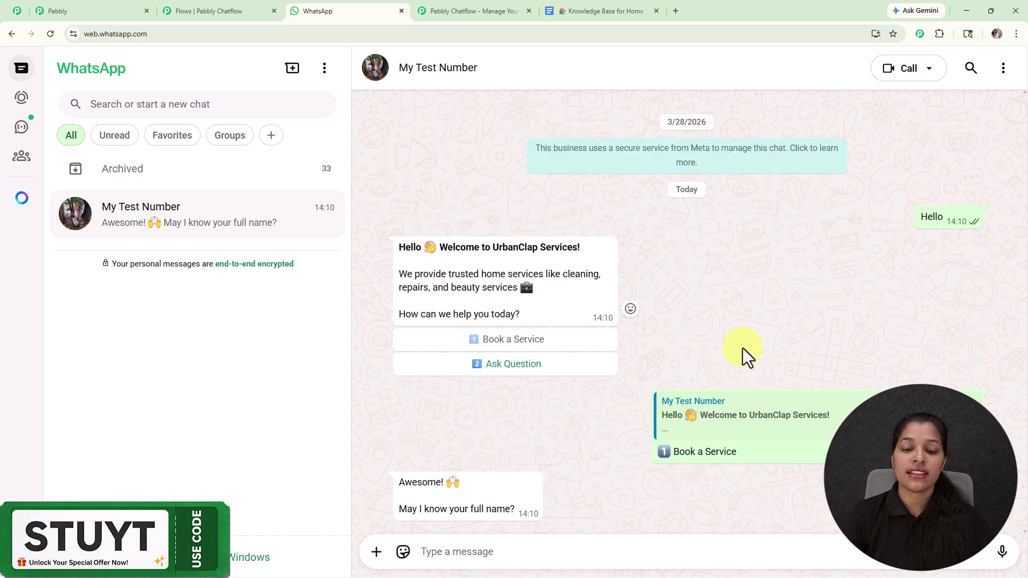
left_click(507, 553)
type("F")
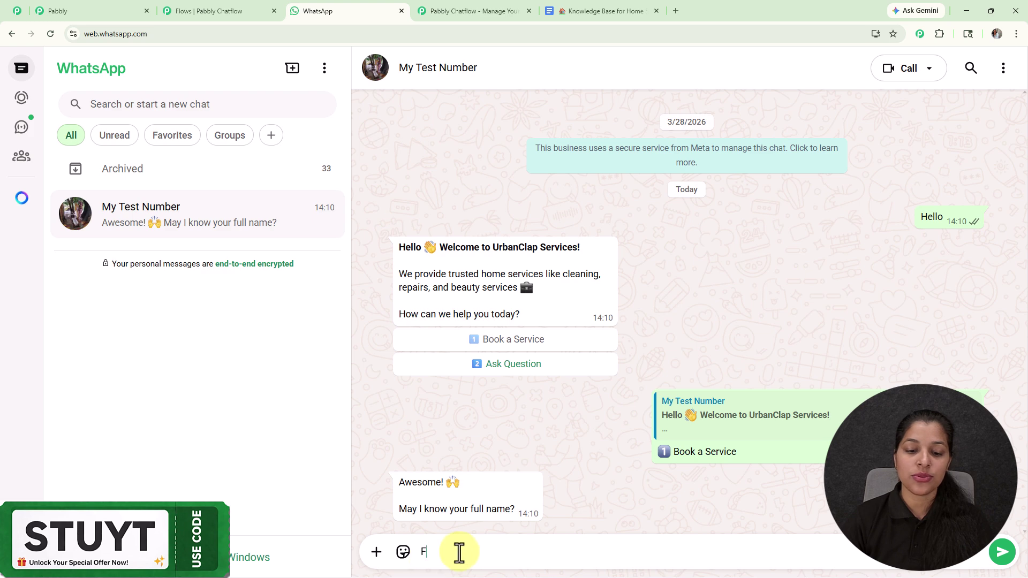
key("BackSpace")
type("eD")
key("BackSpace")
key("BackSpace")
type("D")
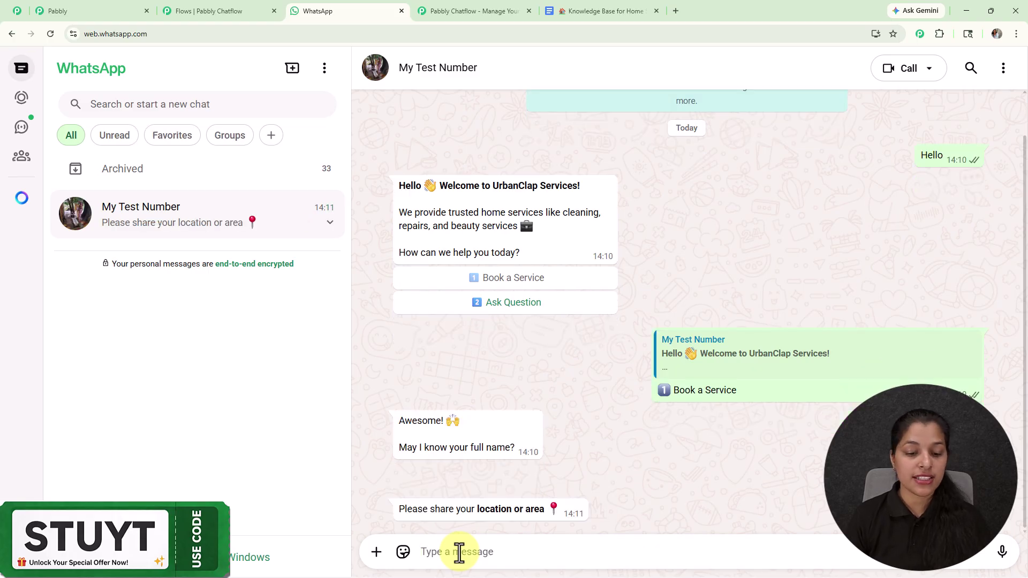
Step: Reply to the chatbot's location question with "Bhopal"
type("B")
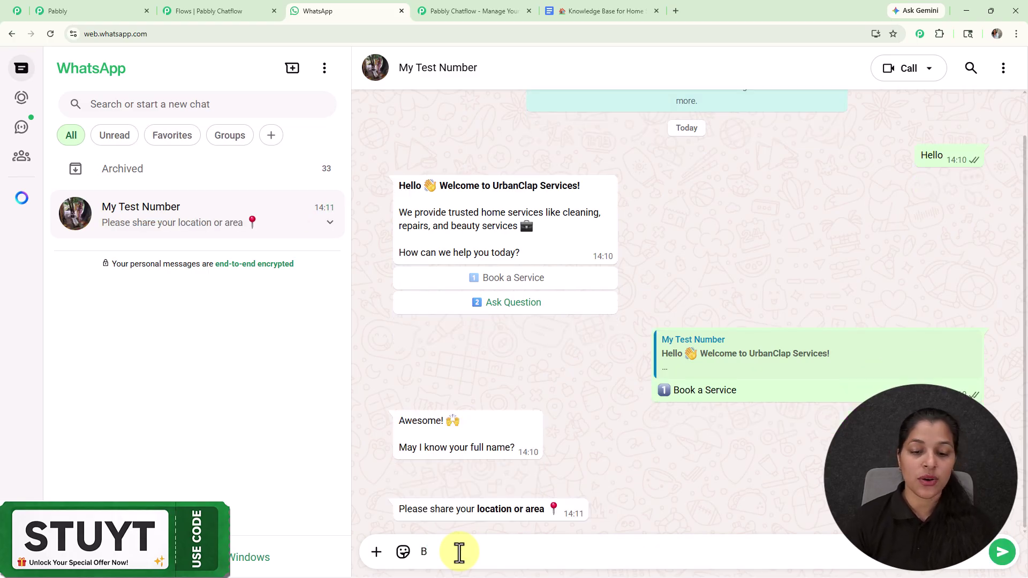
type("hopal")
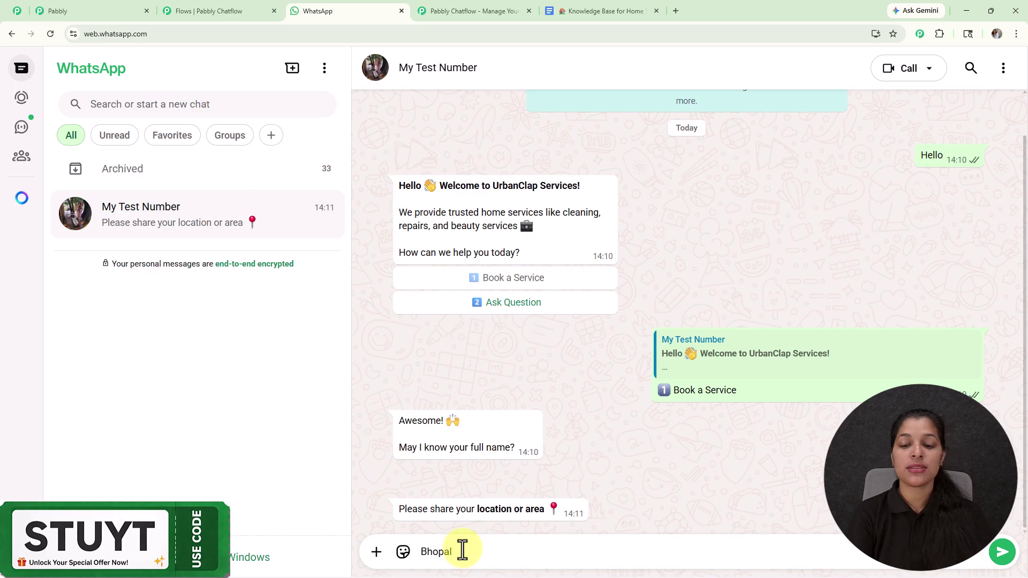
key("Return")
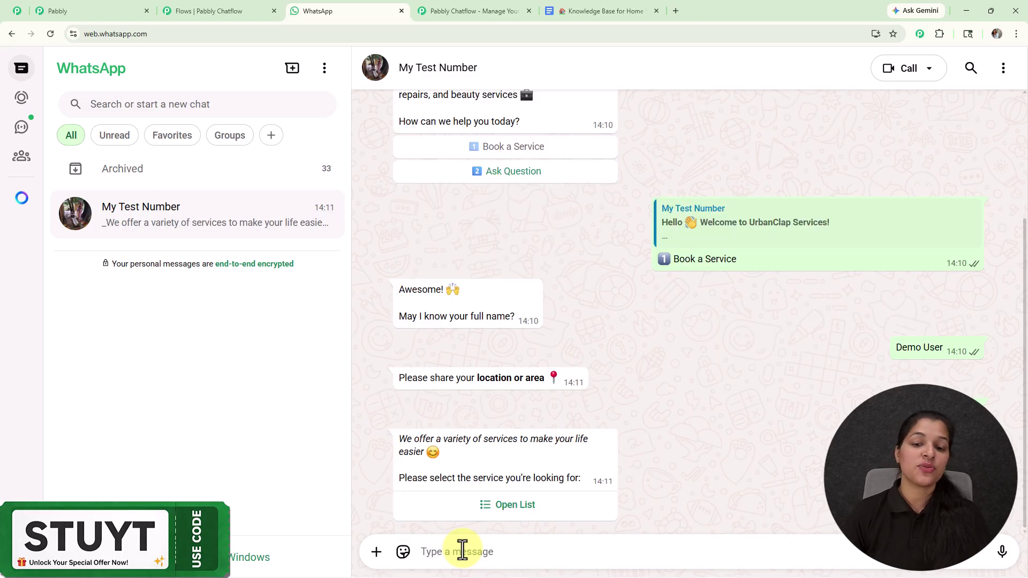
Step: Select Home Cleaning from the chatbot's list of services and send the choice
left_click(527, 515)
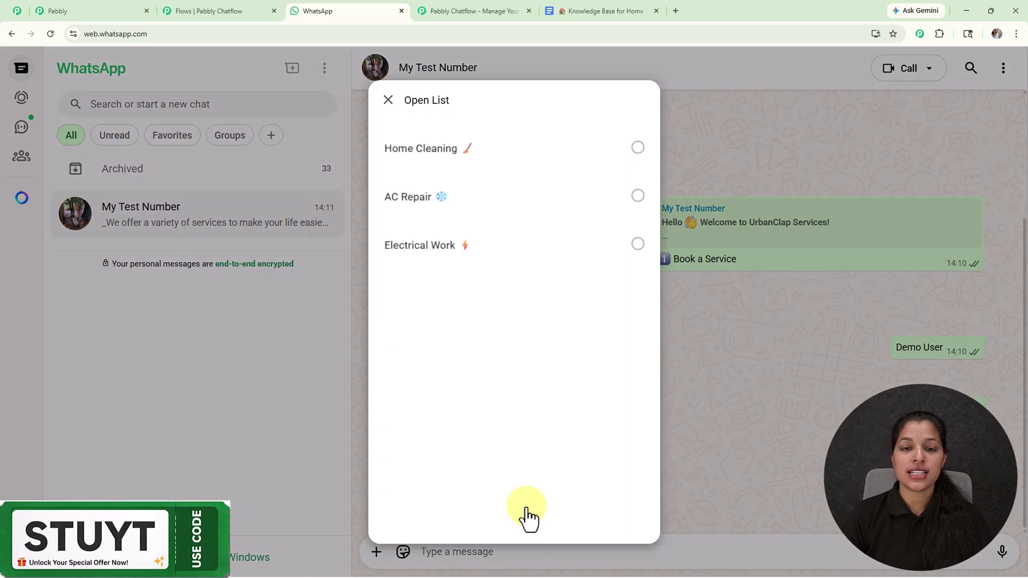
left_click(478, 158)
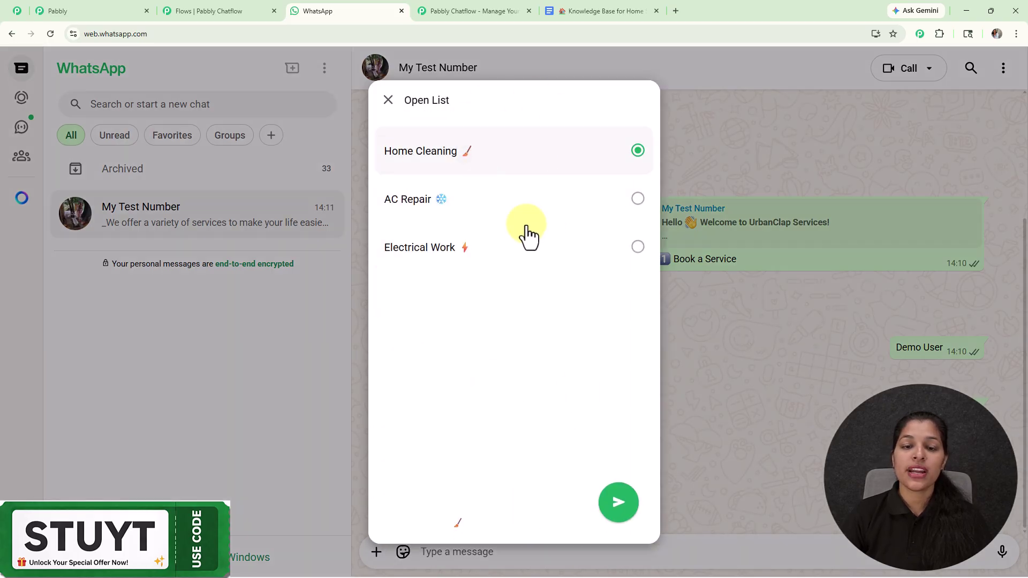
left_click(618, 509)
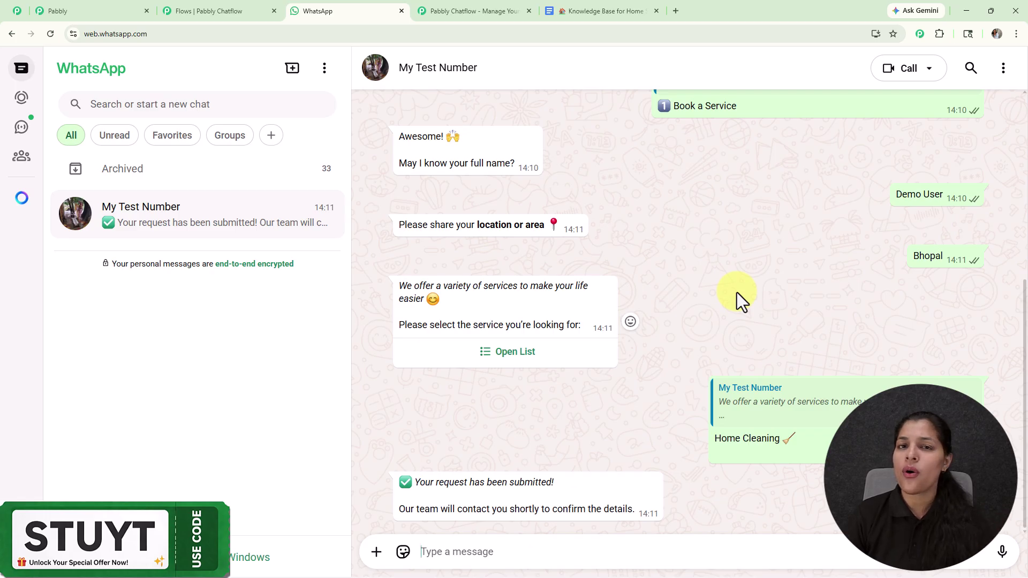
Step: Choose Ask Question in the welcome message, send "What Payment Methods do you provide?" and read the reply
scroll(737, 292, "up", 5)
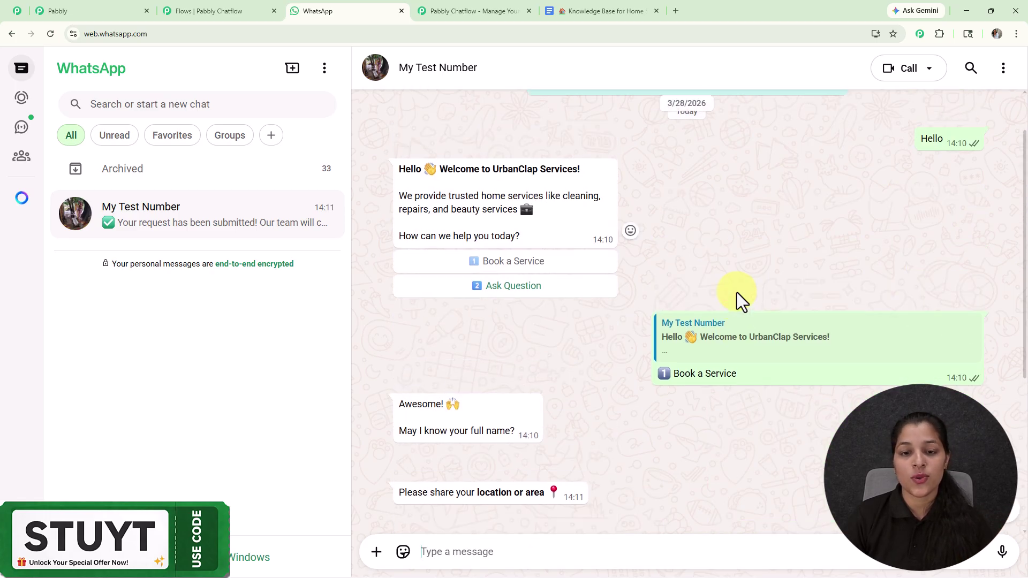
left_click(515, 284)
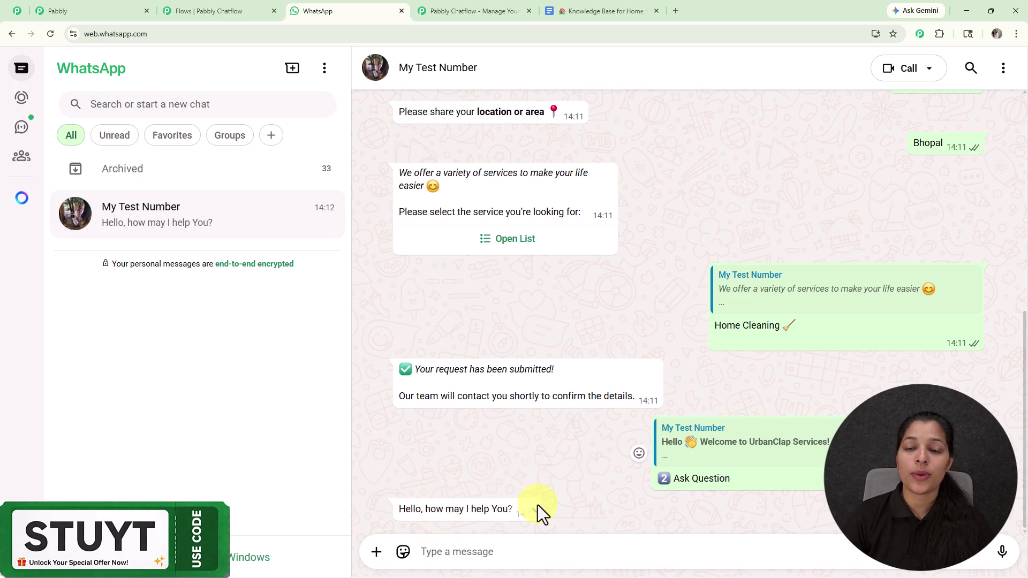
left_click(502, 551)
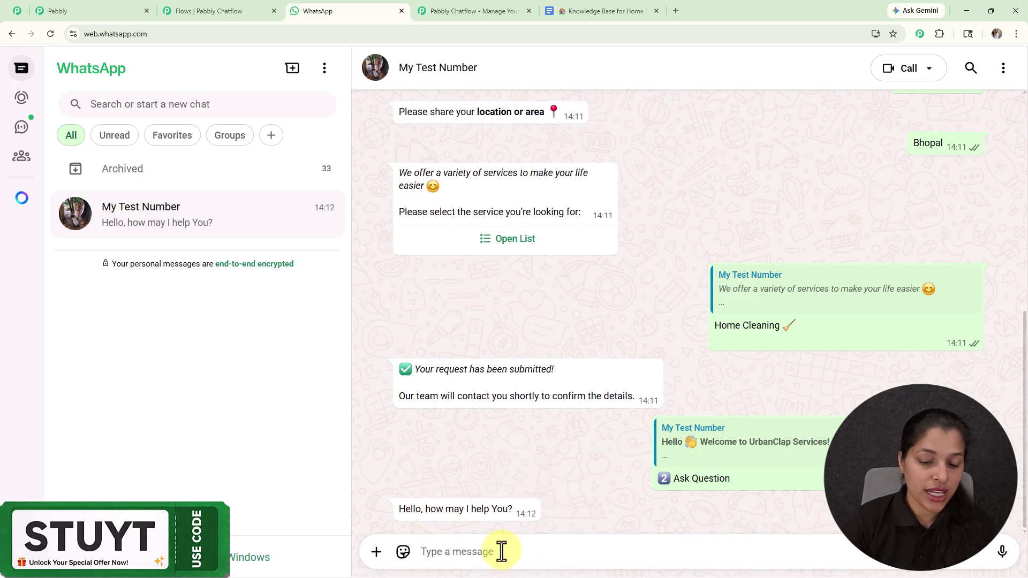
type("What Payment Methods do you provide?")
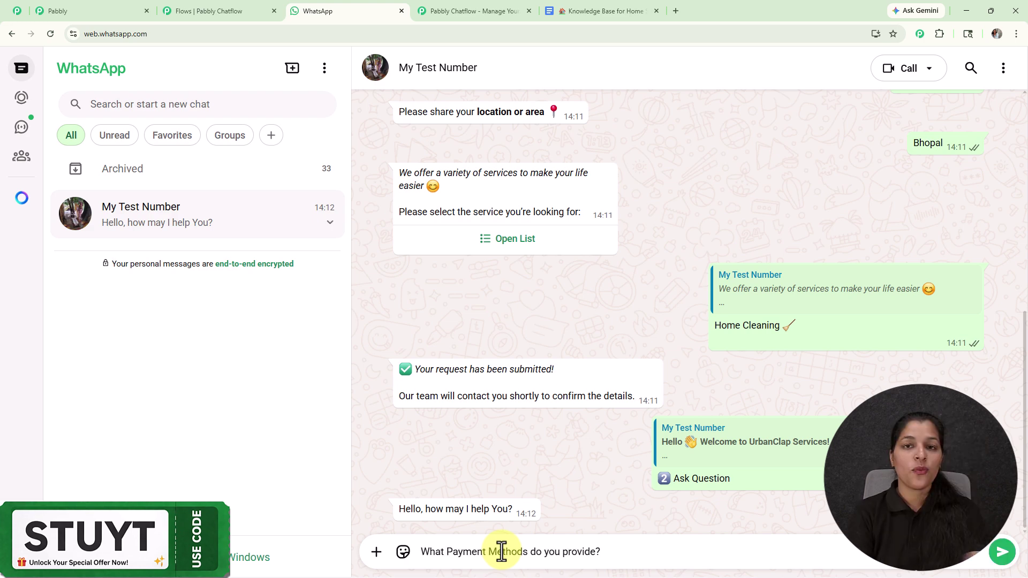
key("Return")
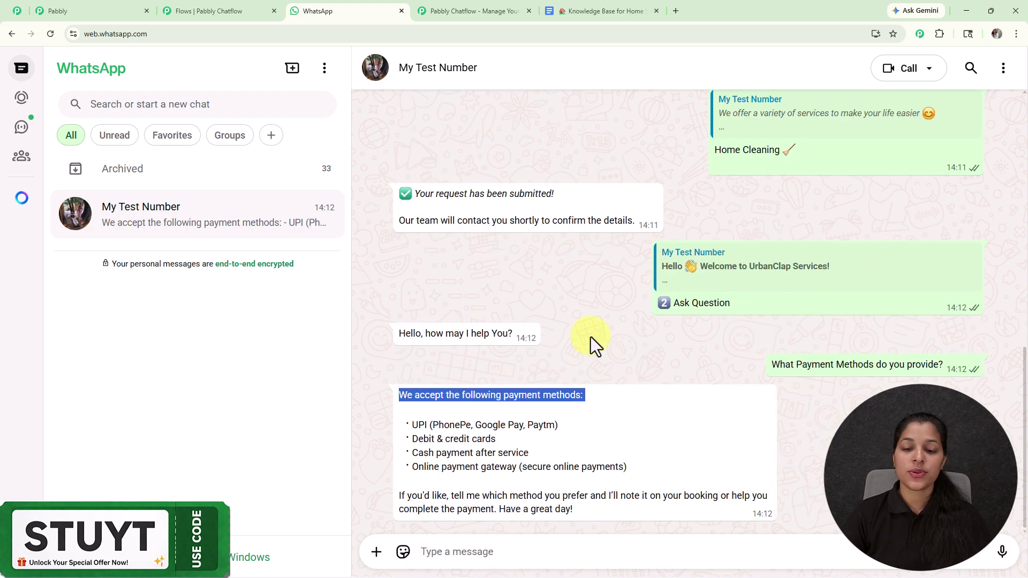
left_click_drag(399, 395, 615, 510)
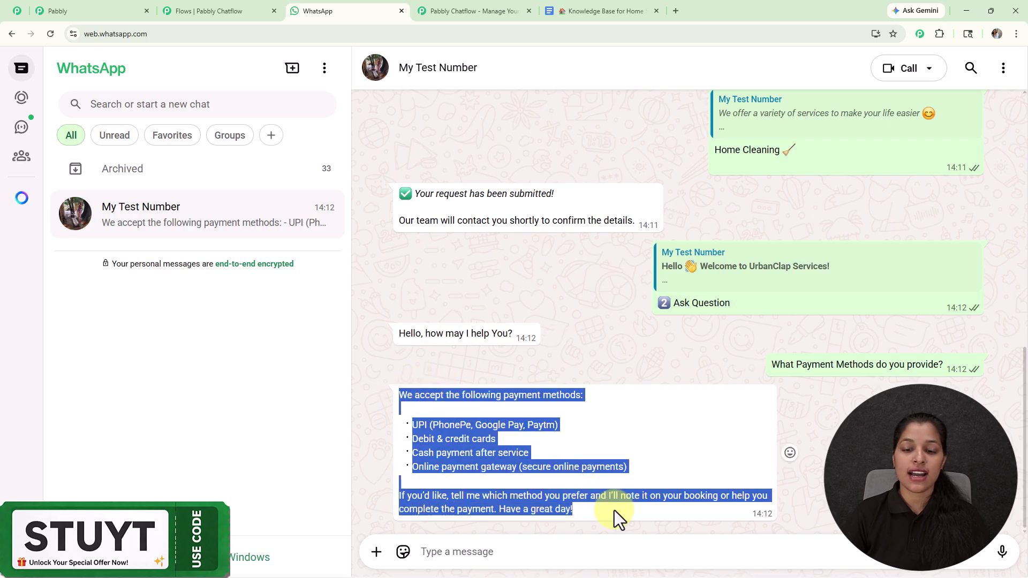
left_click(610, 355)
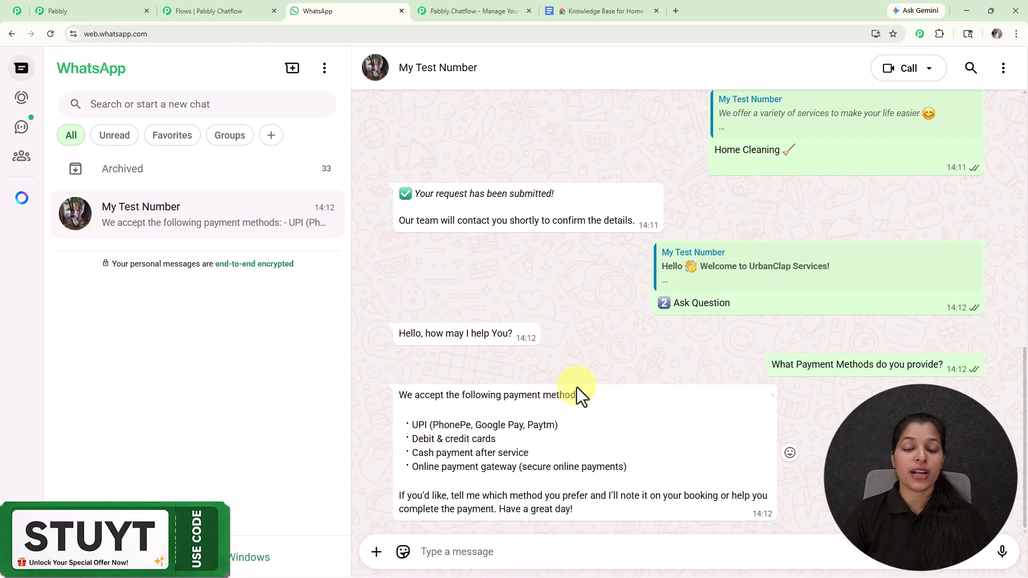
Step: Send the question "Are Technicians verified?" to the chatbot and read its reply
left_click(551, 549)
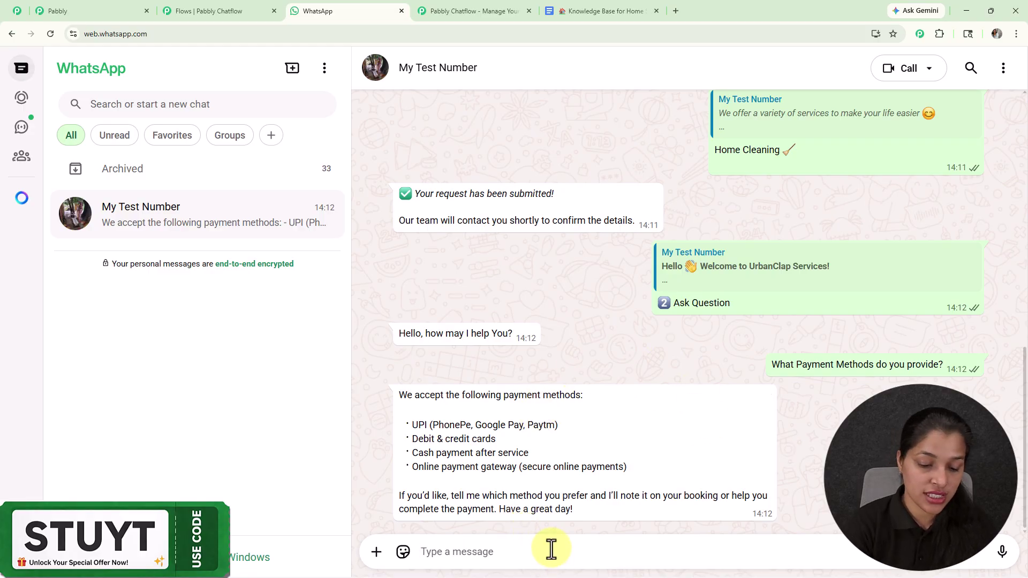
type("Are Technicians verified?")
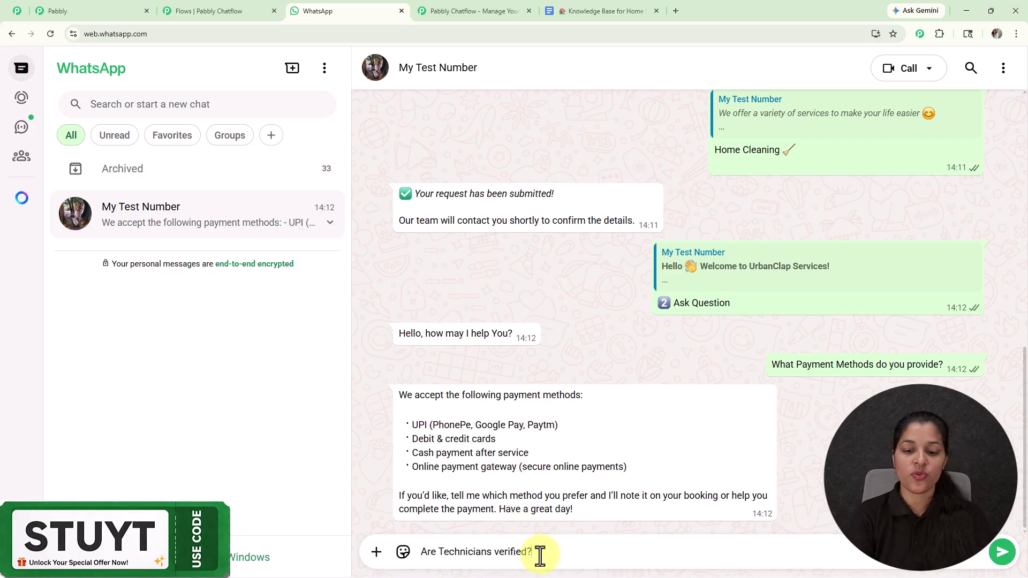
key("Return")
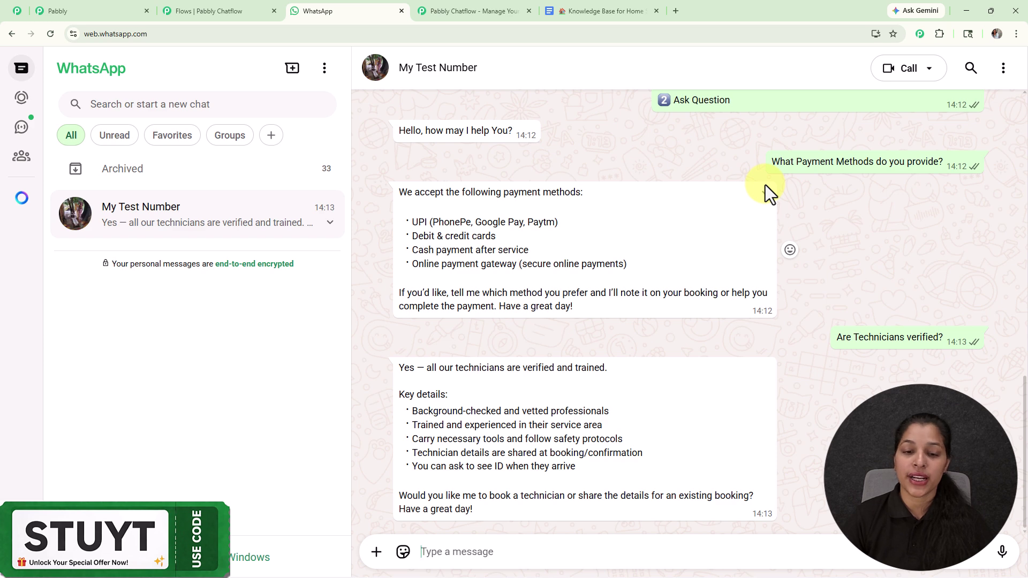
left_click_drag(399, 367, 625, 371)
left_click(645, 409)
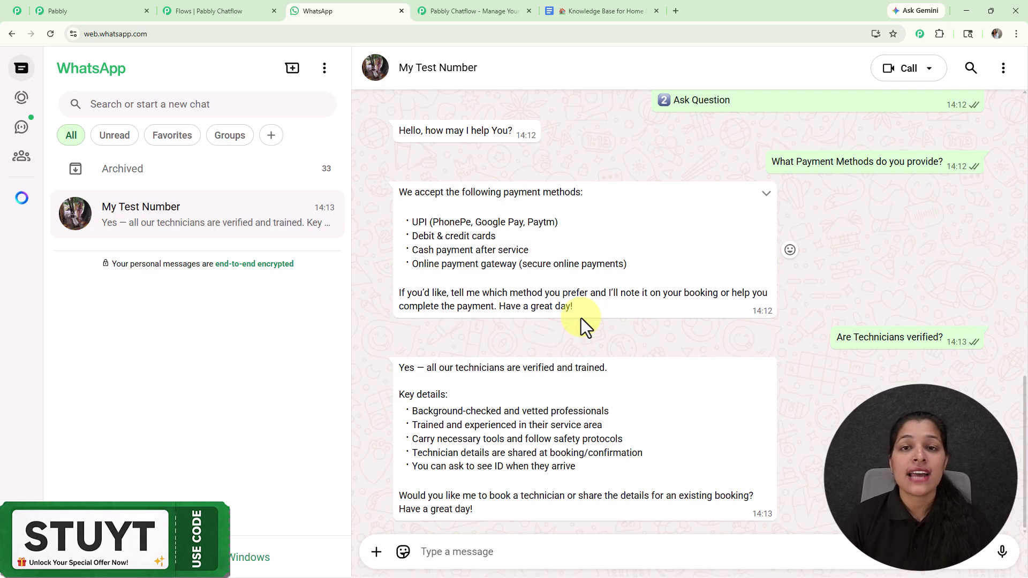
Step: Switch to the Knowledge Base for Home Service Business document in Google Docs and review its sections through Booking & Availability
left_click(601, 9)
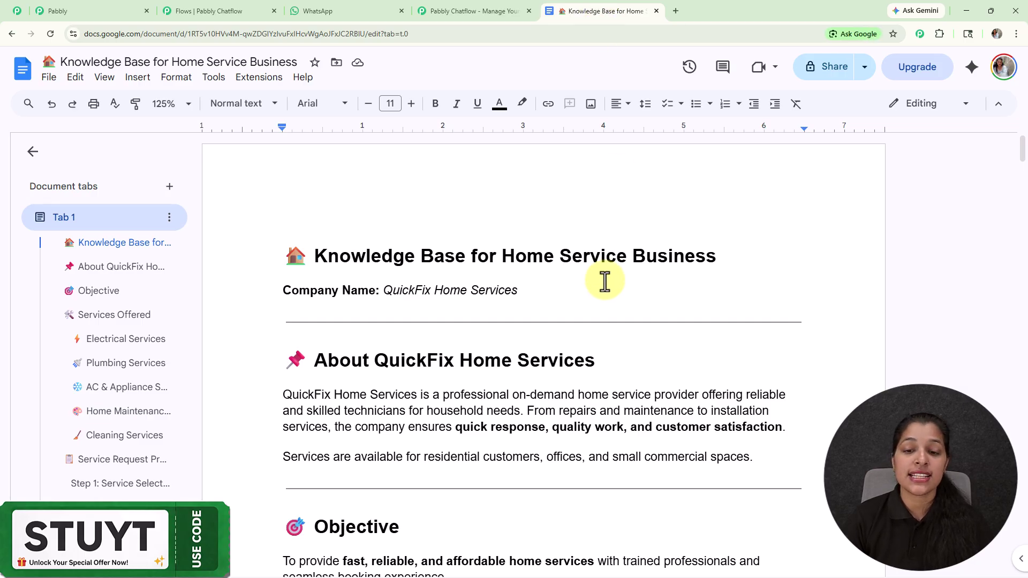
scroll(605, 281, "down", 2)
scroll(605, 281, "down", 10)
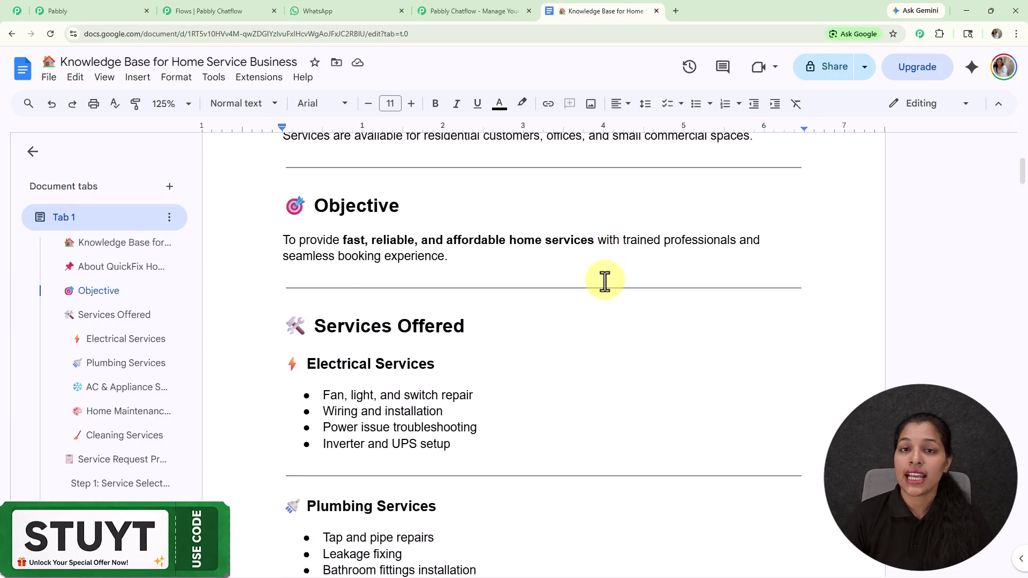
scroll(616, 333, "down", 13)
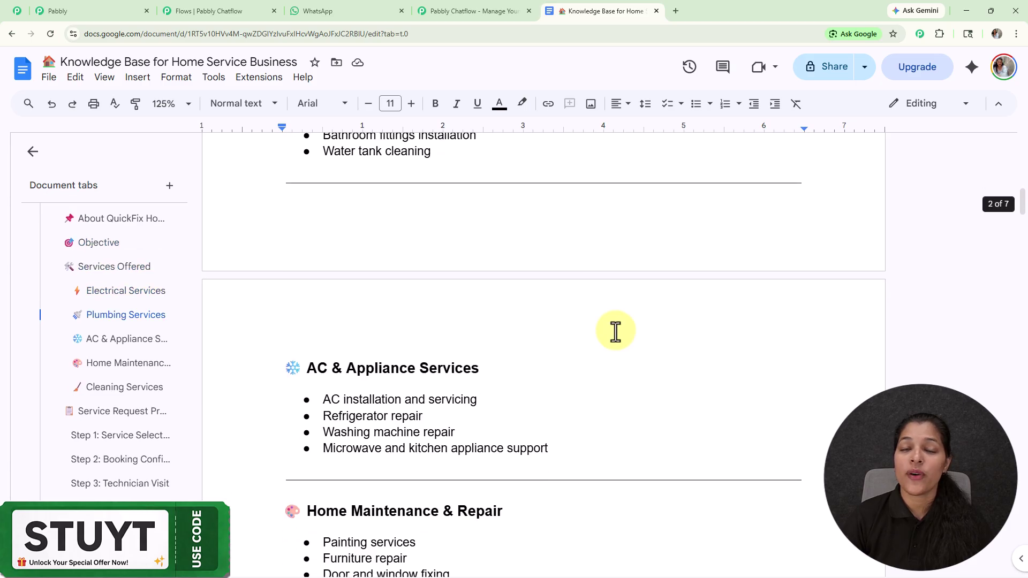
scroll(616, 332, "down", 3)
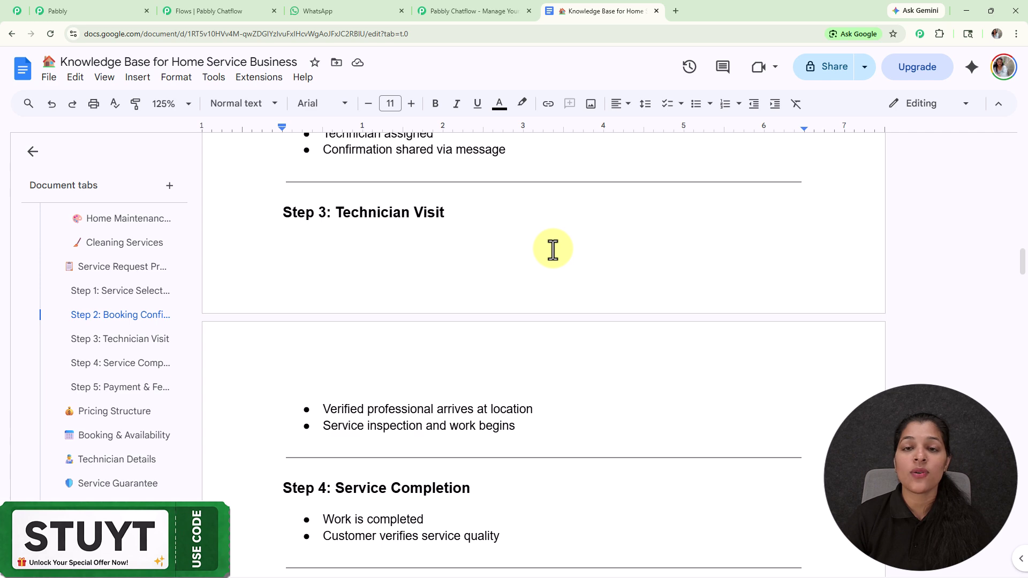
scroll(552, 249, "down", 10)
scroll(553, 249, "down", 4)
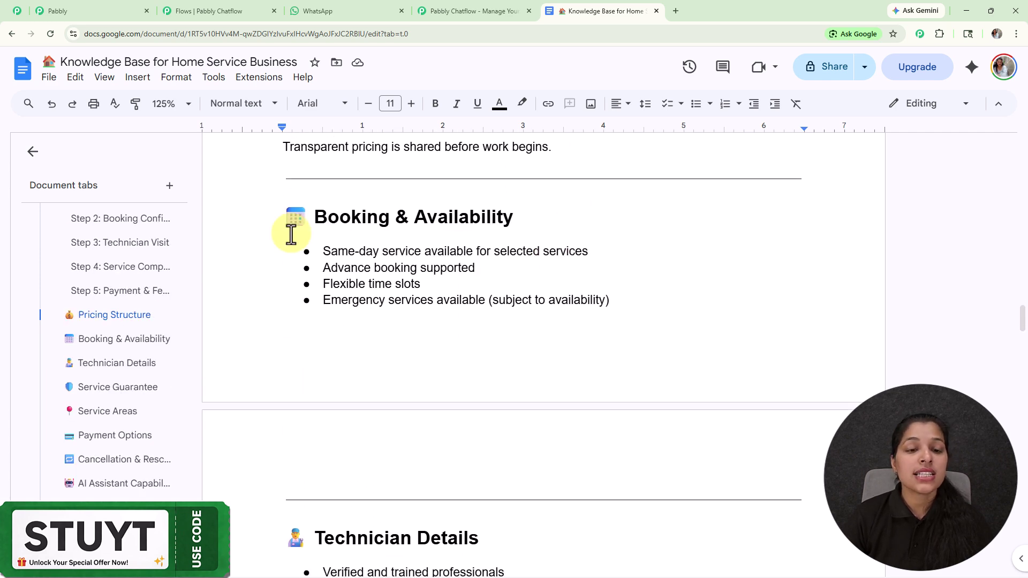
left_click_drag(292, 231, 653, 306)
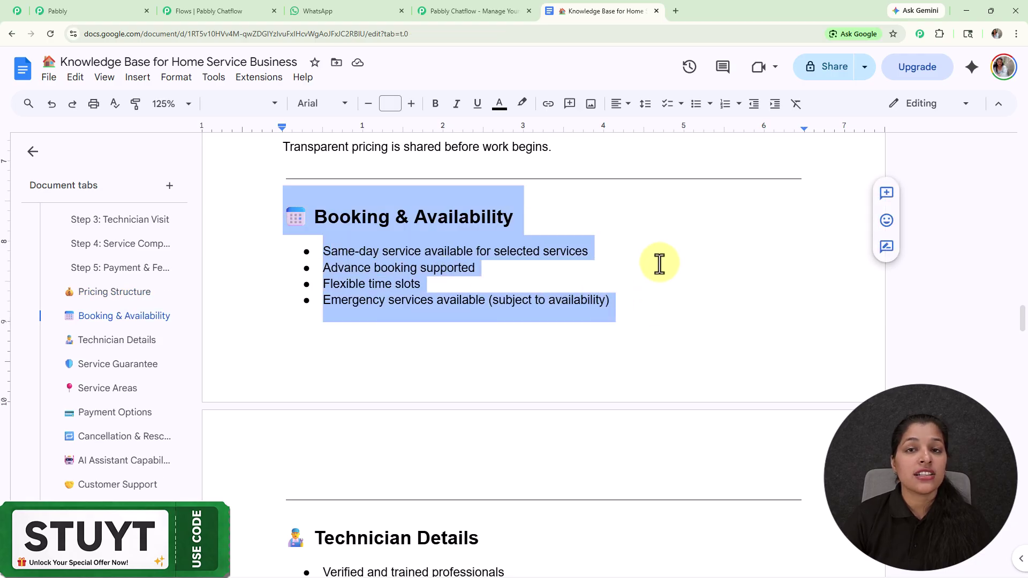
key("BackSpace")
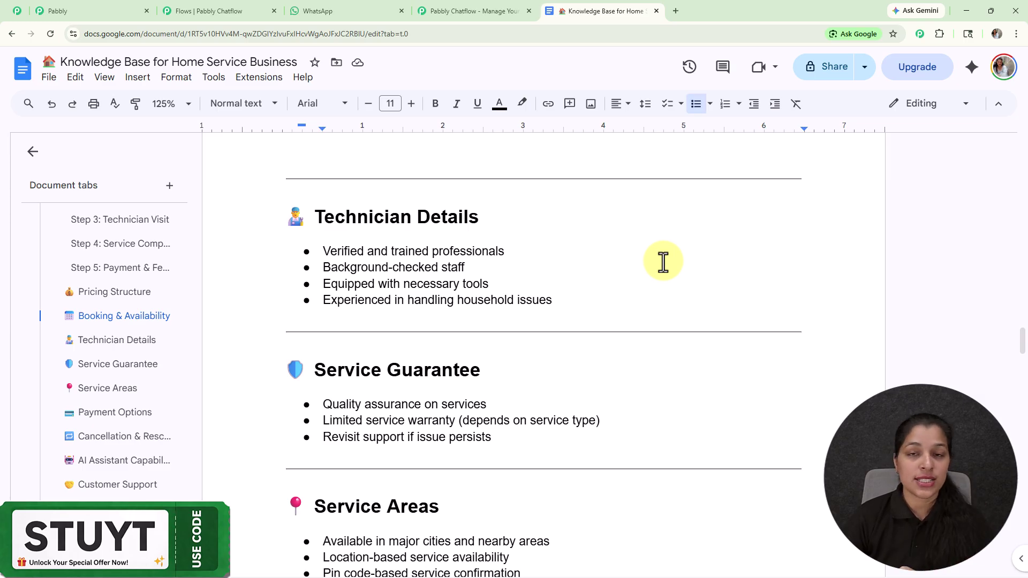
Step: Go back to the start of the document and review the About QuickFix Home Services section
scroll(663, 261, "up", 20)
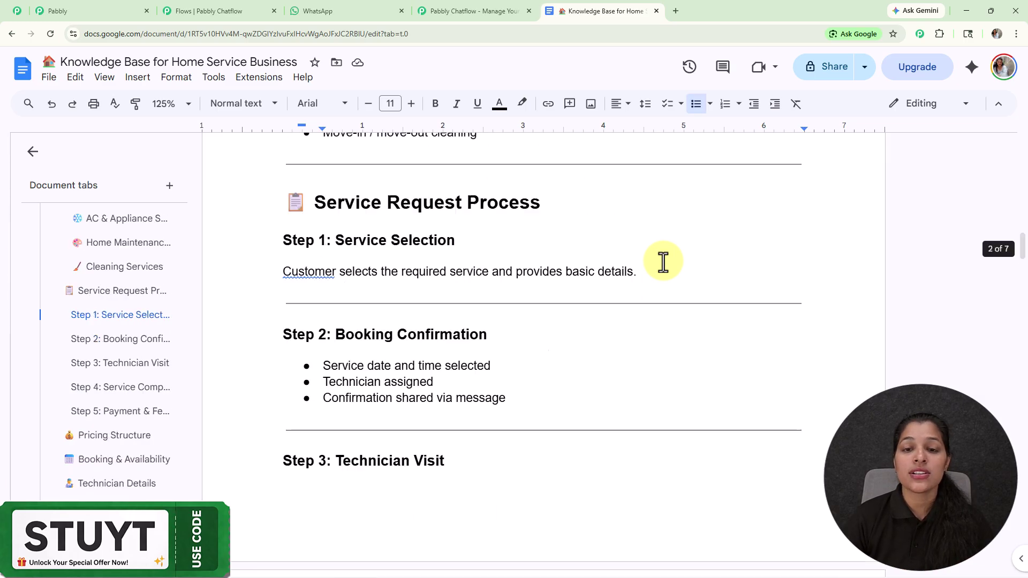
scroll(664, 261, "up", 15)
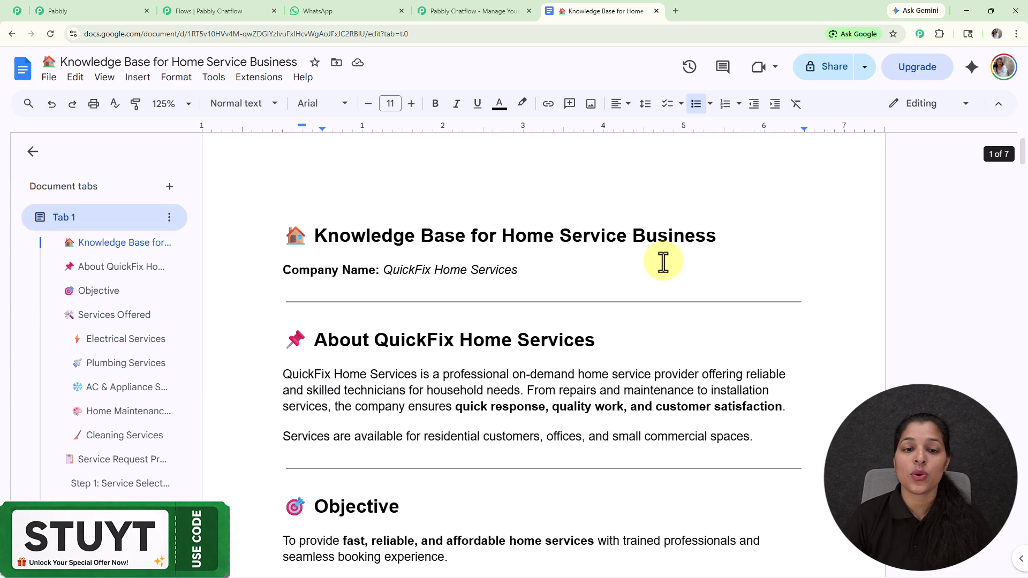
left_click_drag(280, 360, 772, 475)
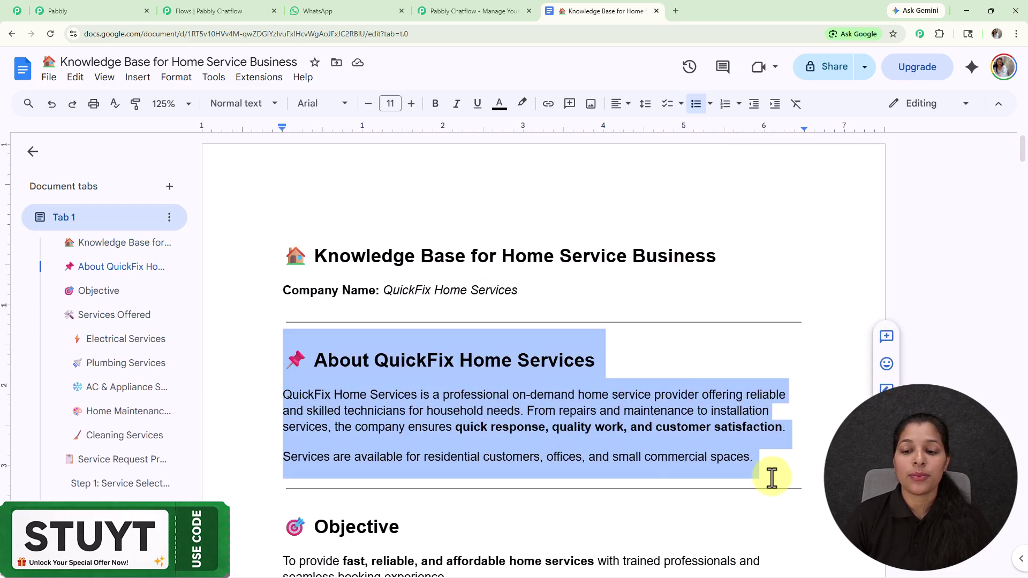
left_click(718, 353)
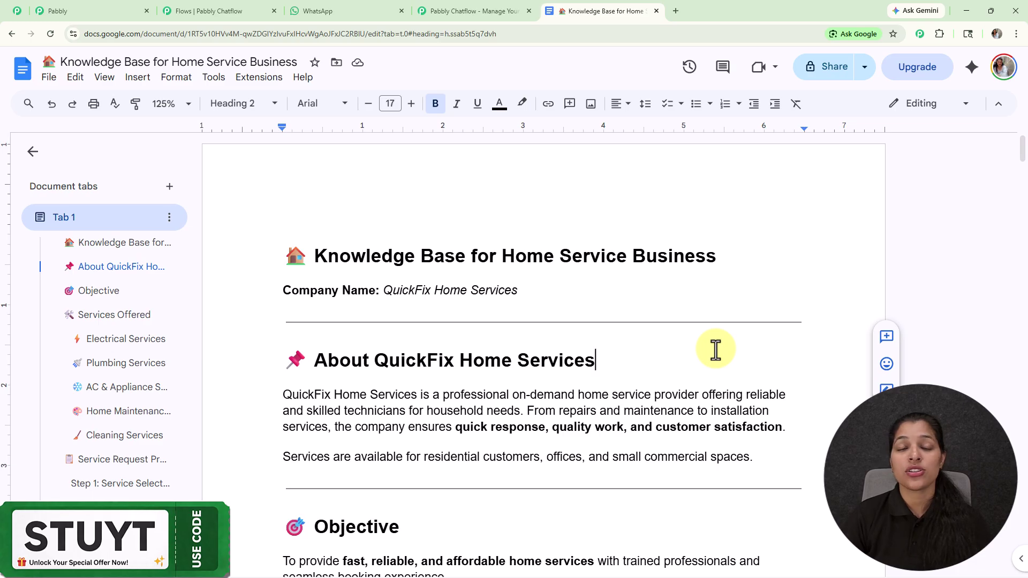
Step: Review the Objective, Services Offered and AI Assistant Capabilities sections of the knowledge base document
scroll(716, 348, "down", 4)
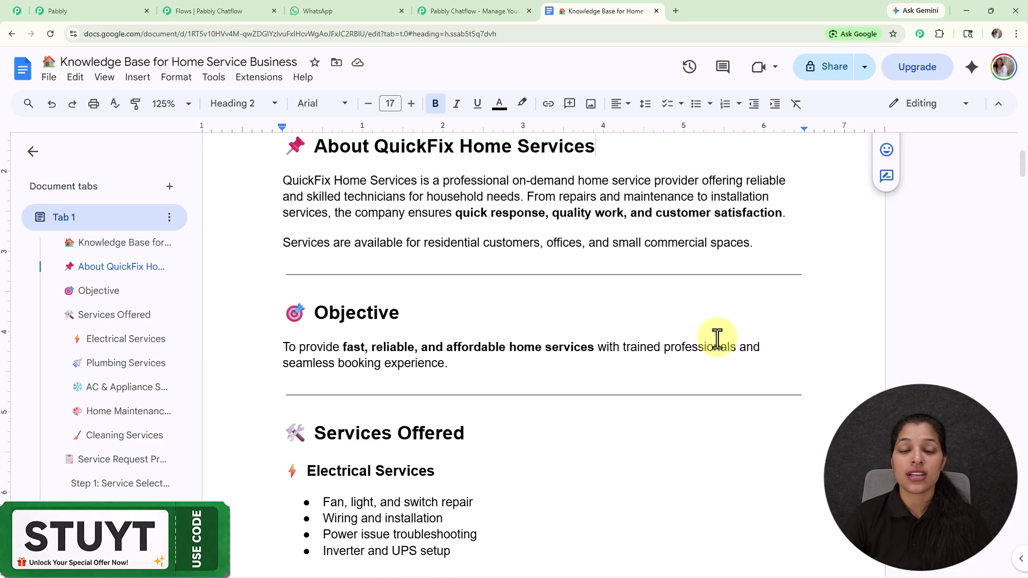
scroll(717, 338, "down", 4)
scroll(717, 338, "up", 3)
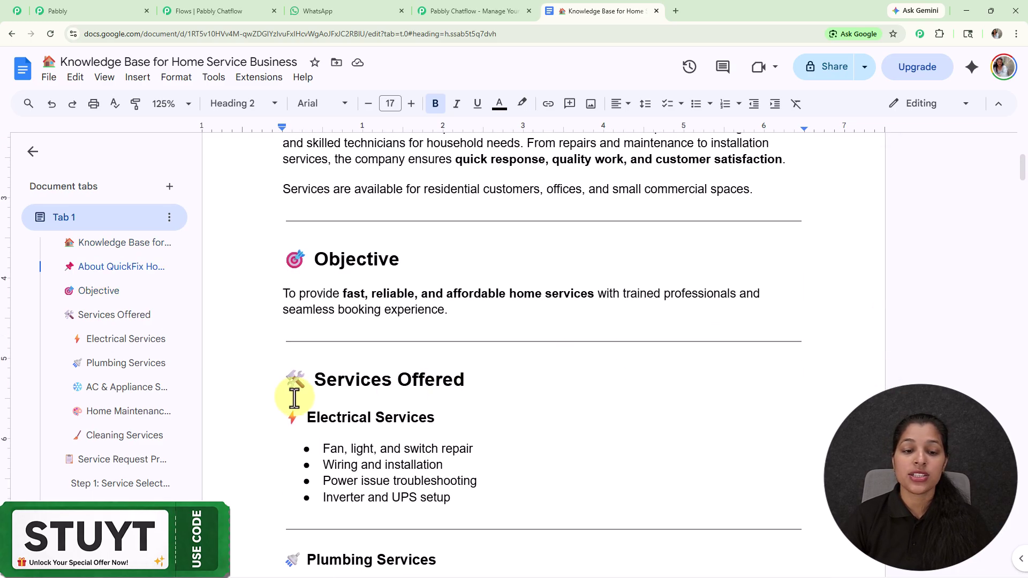
scroll(313, 400, "down", 2)
scroll(587, 342, "down", 2)
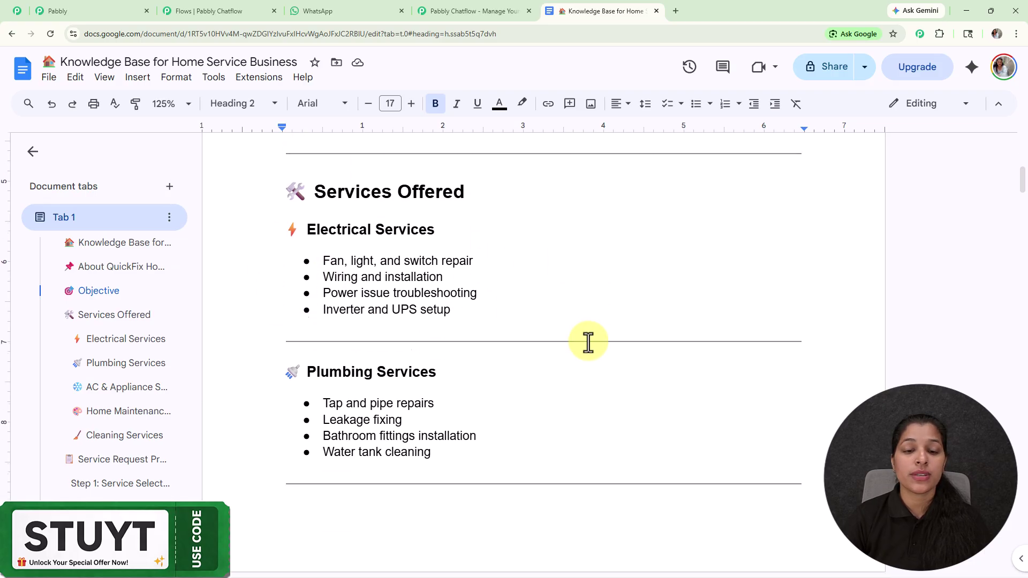
scroll(541, 285, "down", 20)
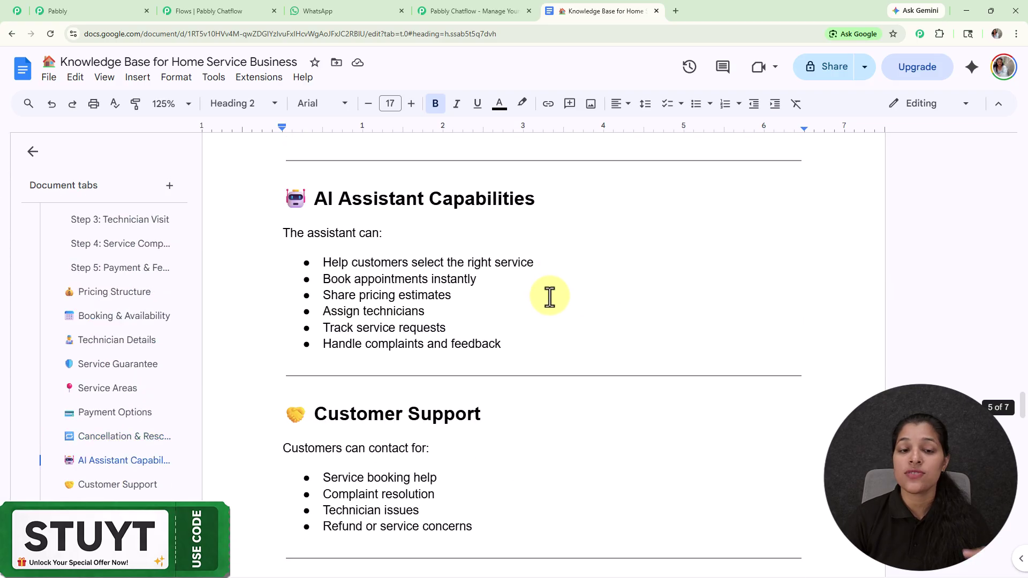
Step: Review the Customer Support, Safety & Privacy and FAQs sections of the knowledge base document
scroll(550, 297, "down", 3)
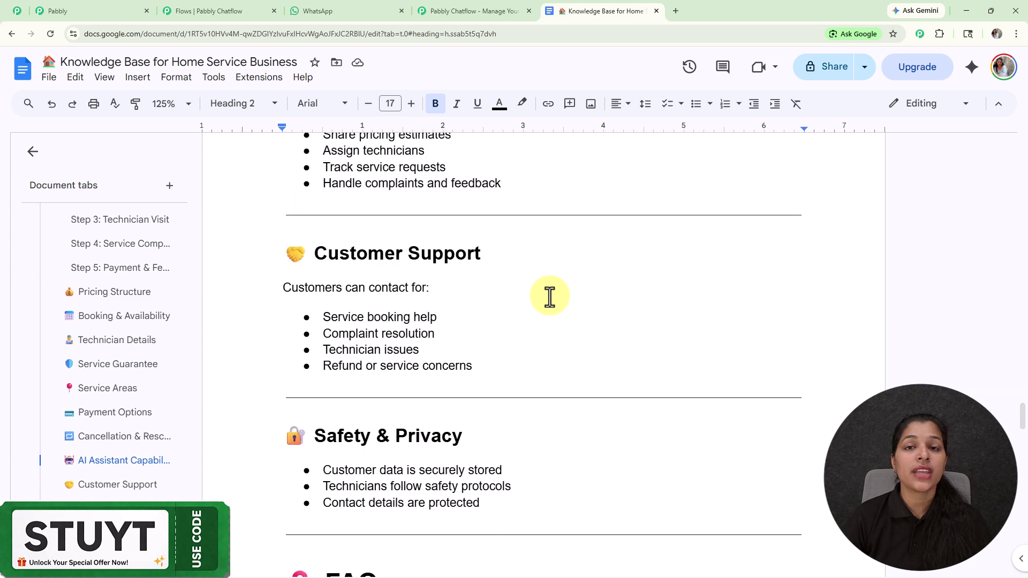
left_click_drag(285, 250, 525, 379)
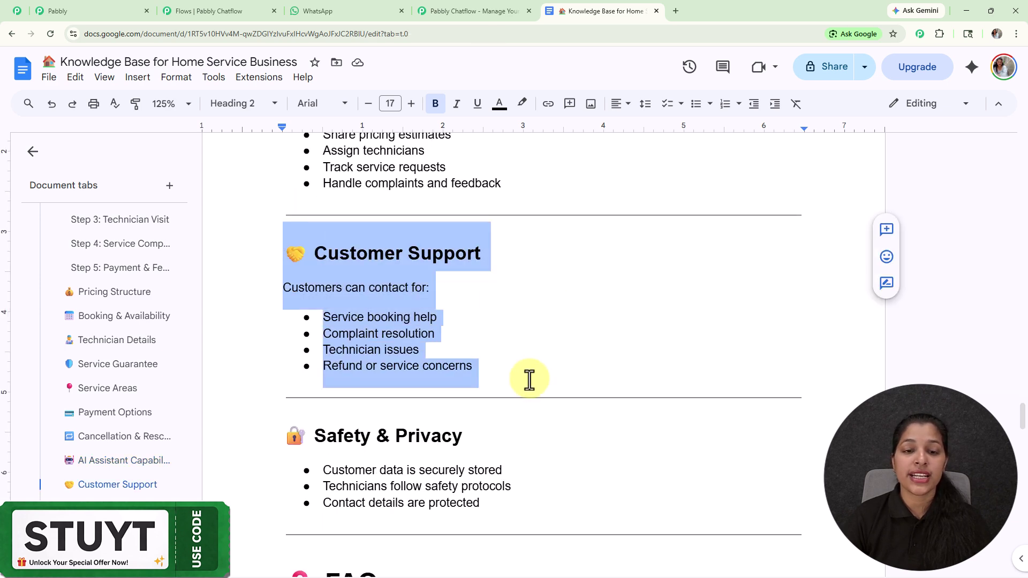
left_click(572, 336)
scroll(271, 315, "down", 5)
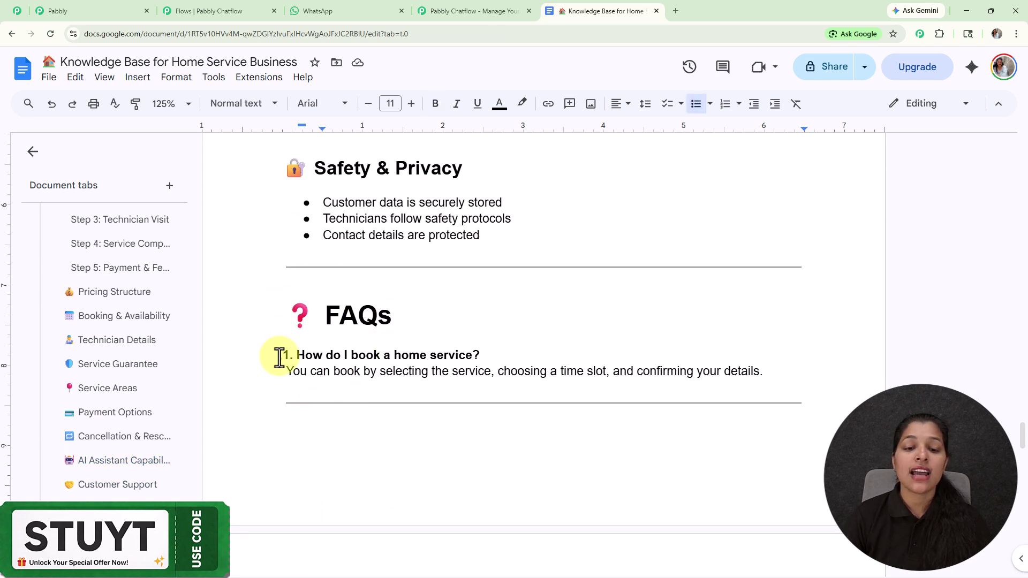
left_click(292, 310)
scroll(580, 307, "down", 5)
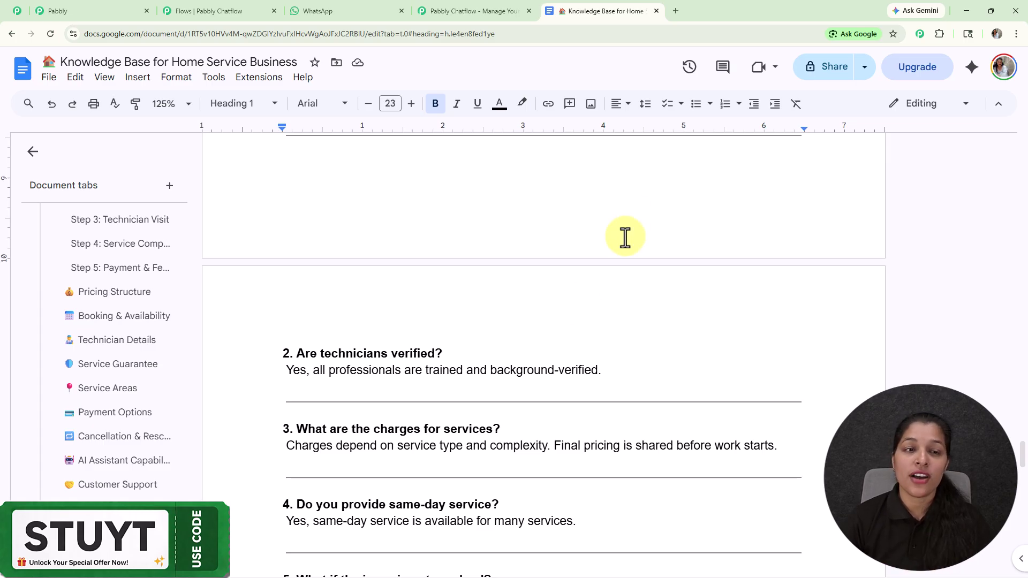
Step: Switch to the WhatsApp chat to look at the chatbot replies, and return to the flow editor in Pabbly Chatflow
left_click(326, 6)
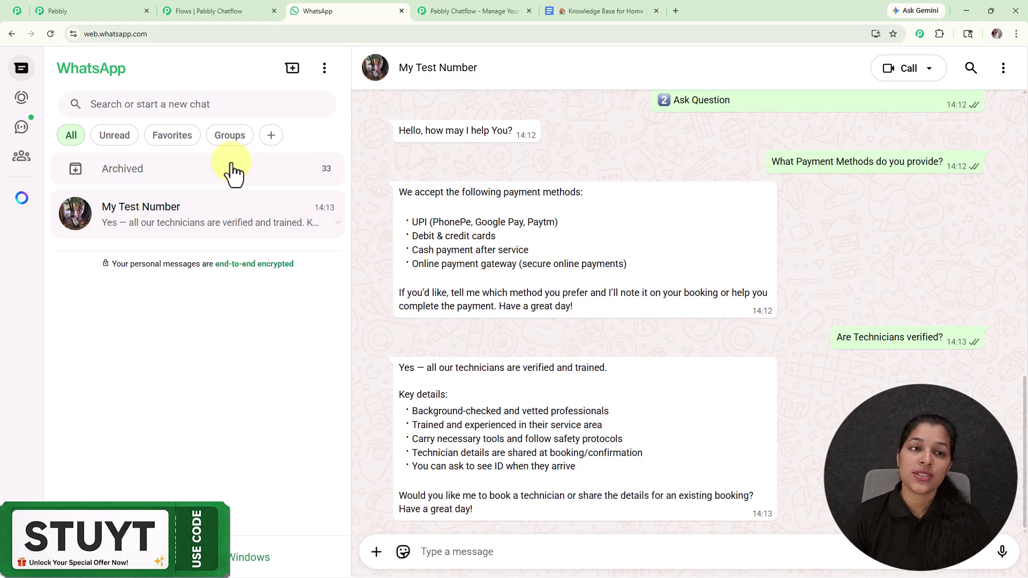
left_click(220, 21)
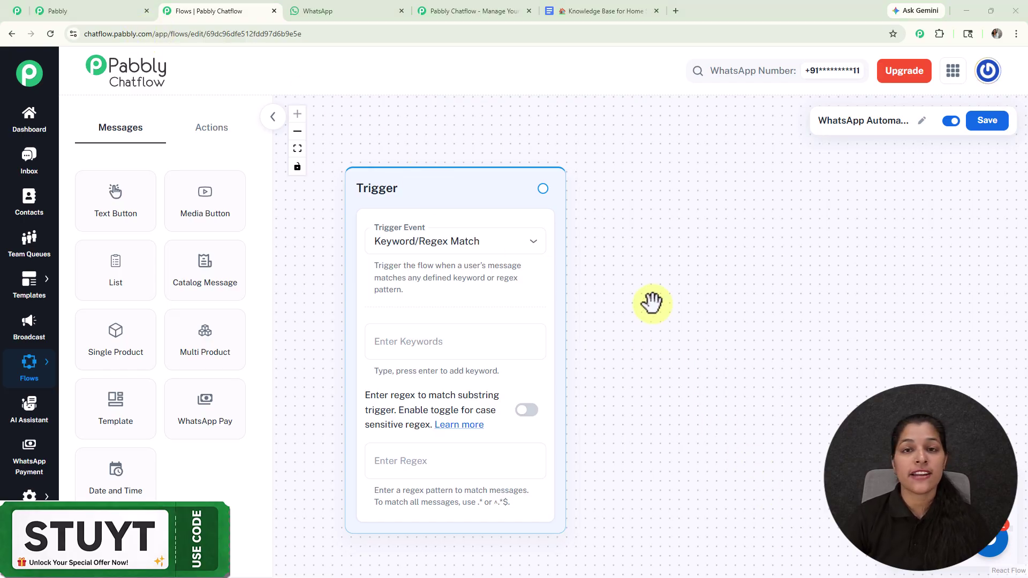
Step: Open pabbly.com/chatflow in a new browser tab and dismiss the Limited Offer pop-up
left_click(676, 12)
type("p")
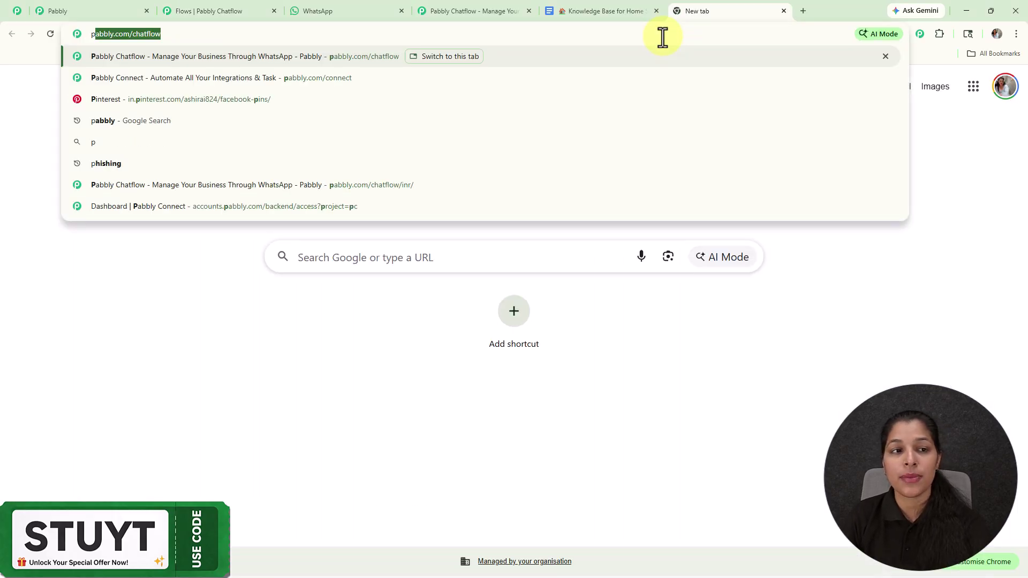
key("Return")
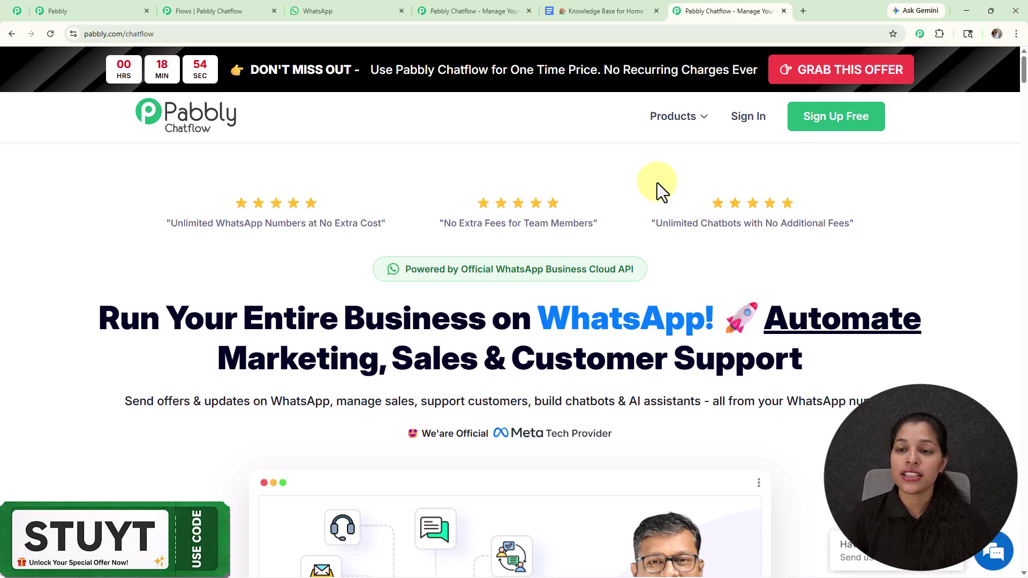
mouse_move(736, 328)
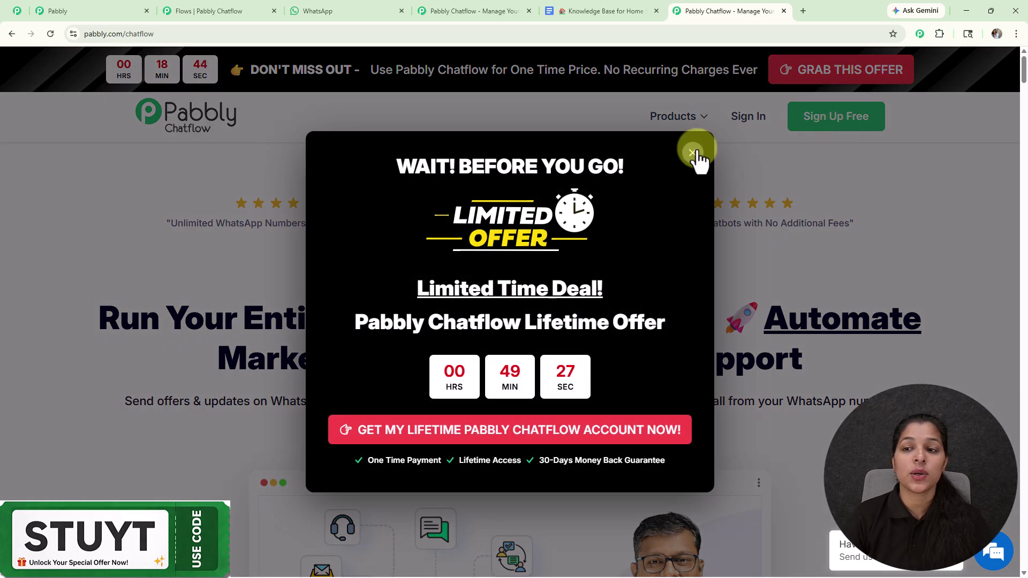
left_click(691, 152)
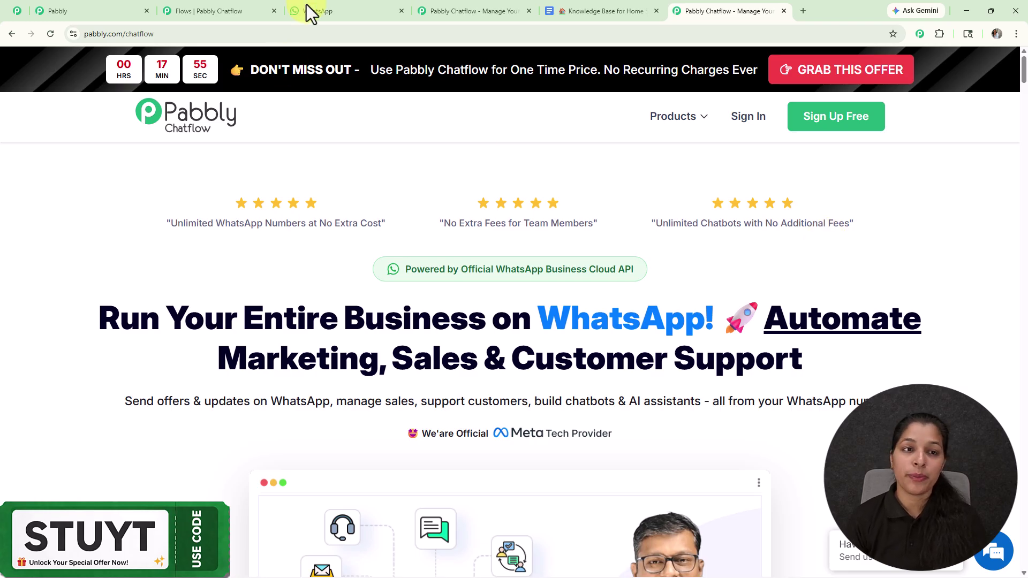
Step: Return to the flow editor and review the available trigger events, keeping Keyword/Regex Match
left_click(193, 11)
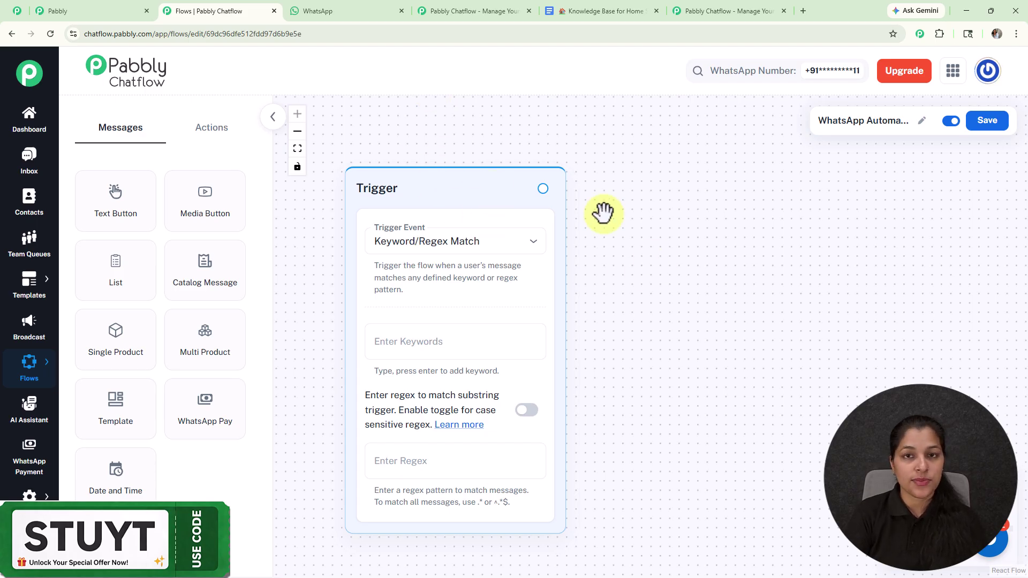
left_click(467, 247)
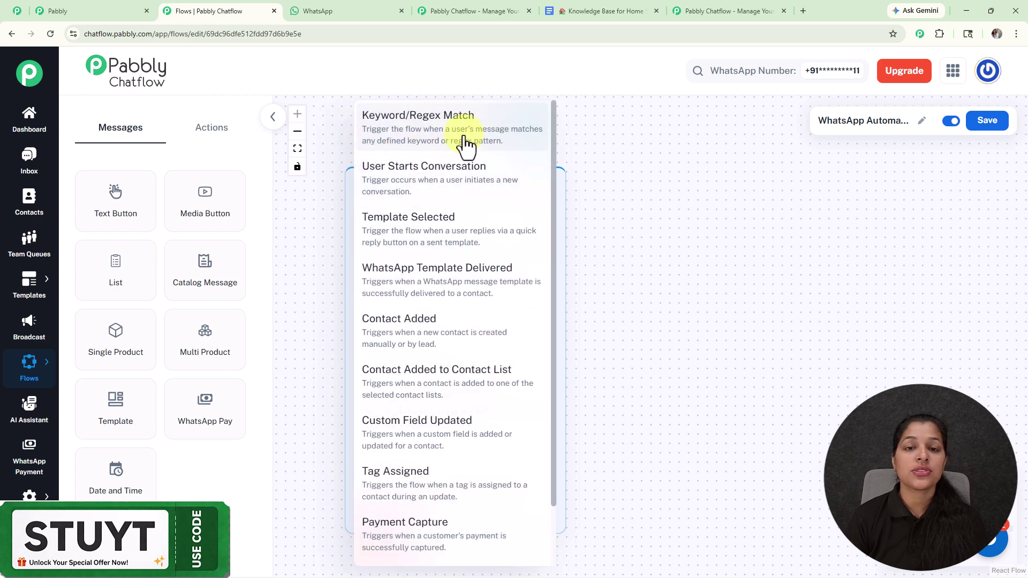
left_click(666, 231)
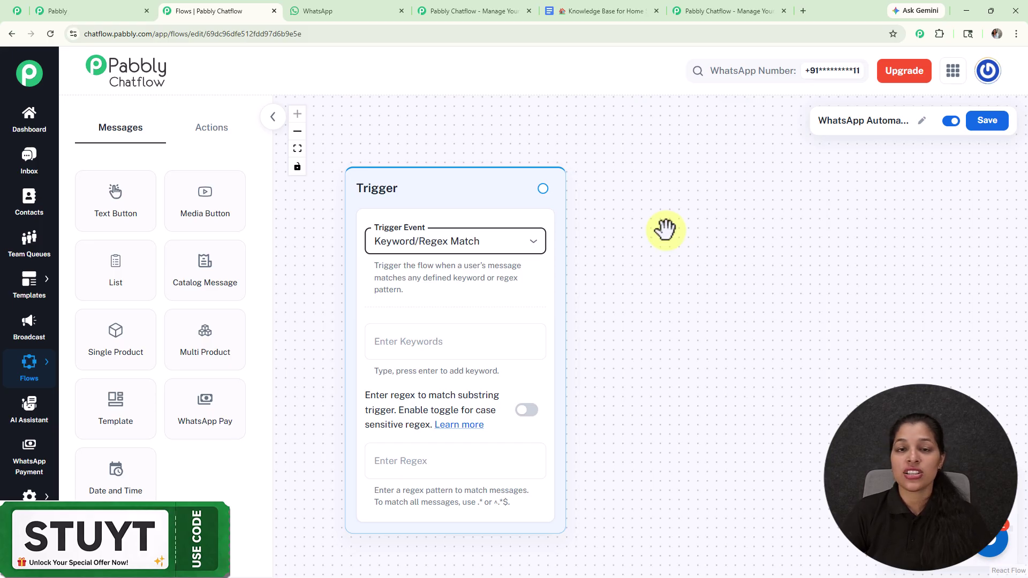
Step: Add "Hello" as a keyword of the flow's trigger
left_click(478, 347)
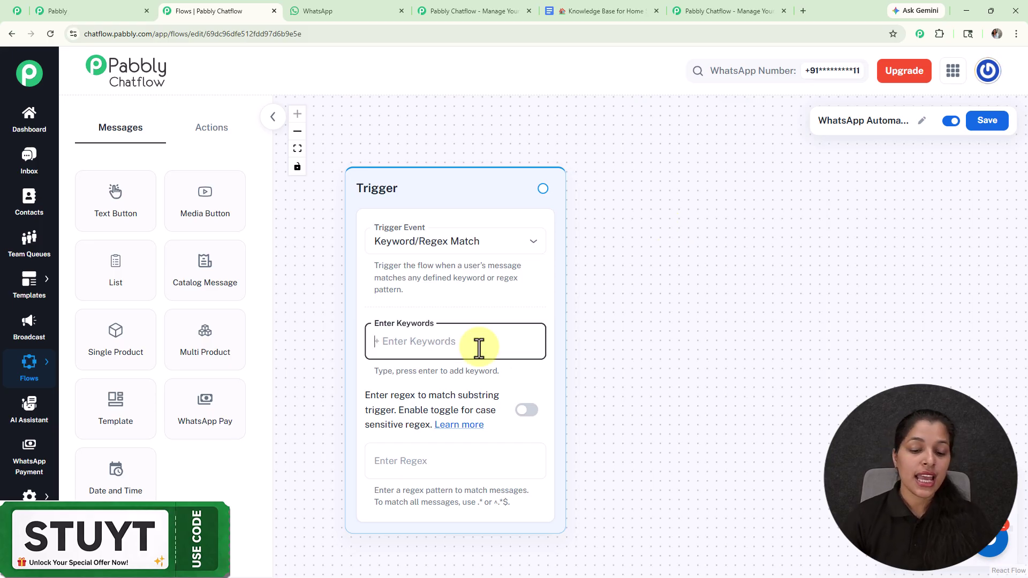
type("He")
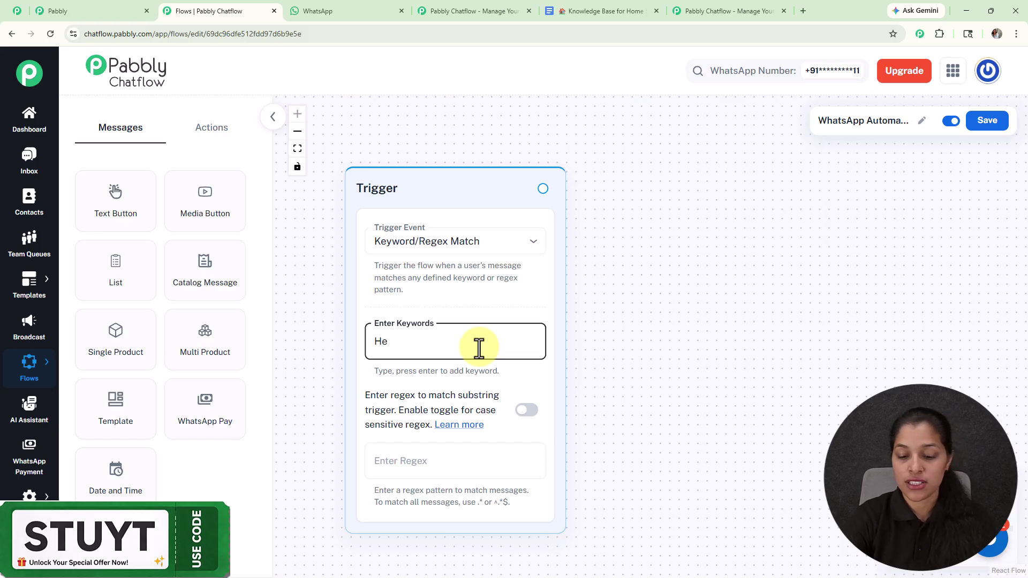
type("llo")
key("Return")
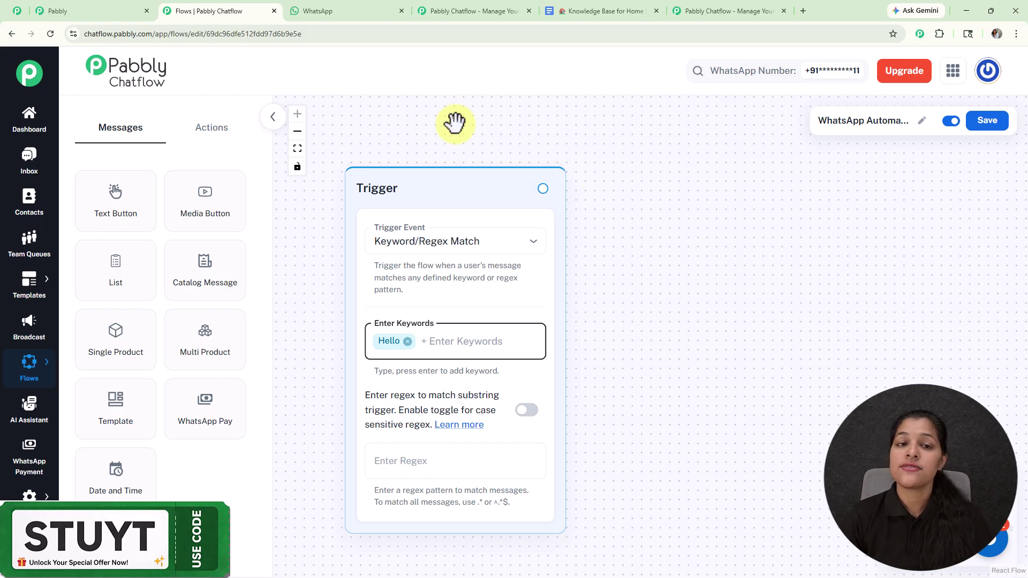
Step: Review the Hello message and welcome reply at the start of the WhatsApp chat, and return to the flow editor
left_click(358, 8)
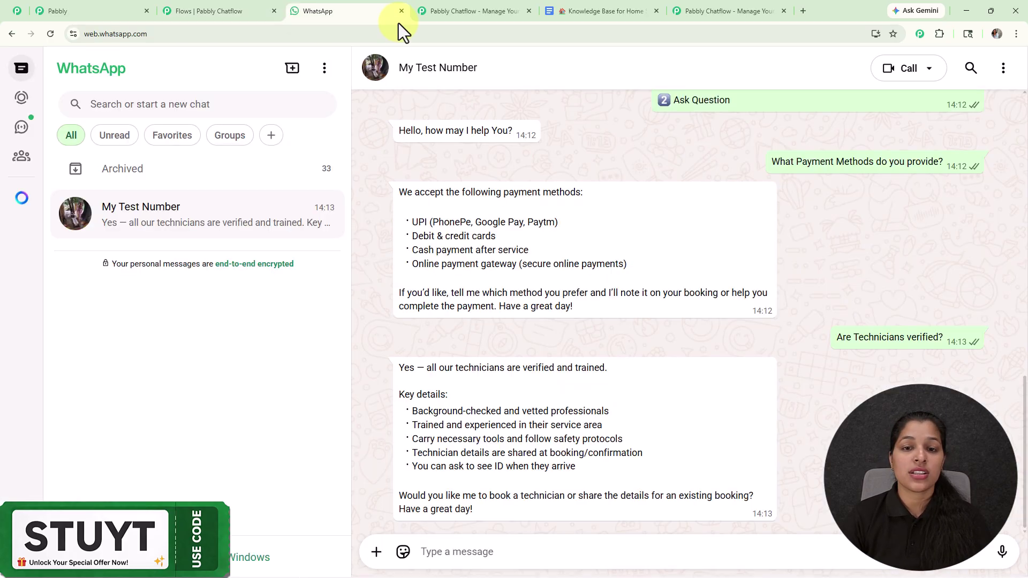
scroll(742, 272, "up", 15)
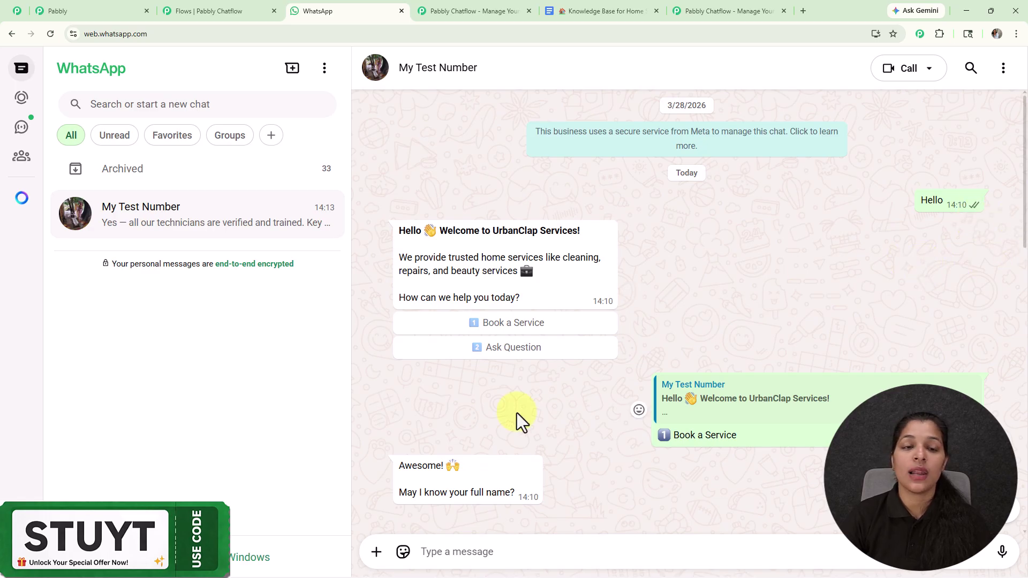
left_click(195, 10)
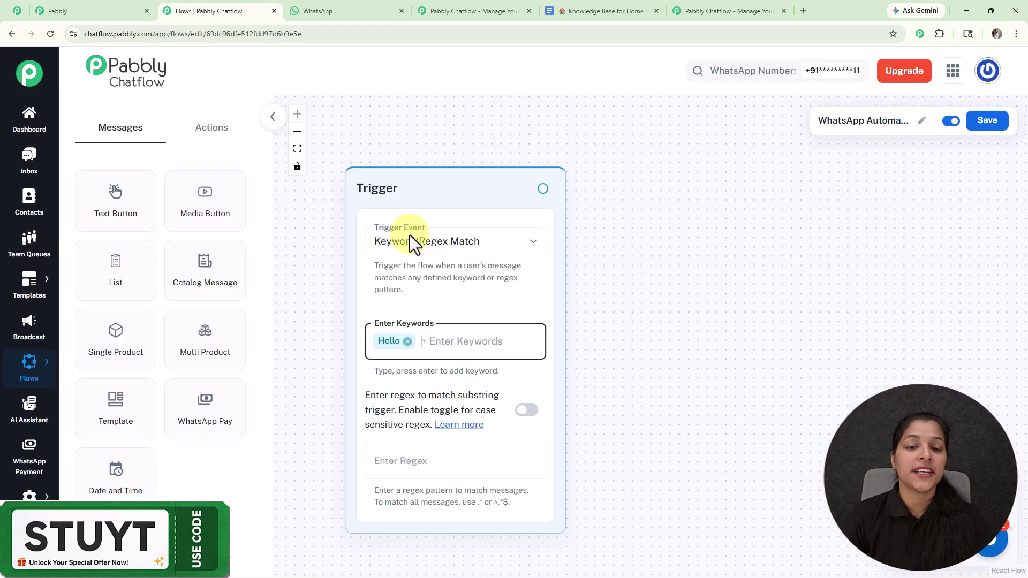
Step: Try the regex pattern [\s\S]+ in the trigger and clear it again
left_click(426, 469)
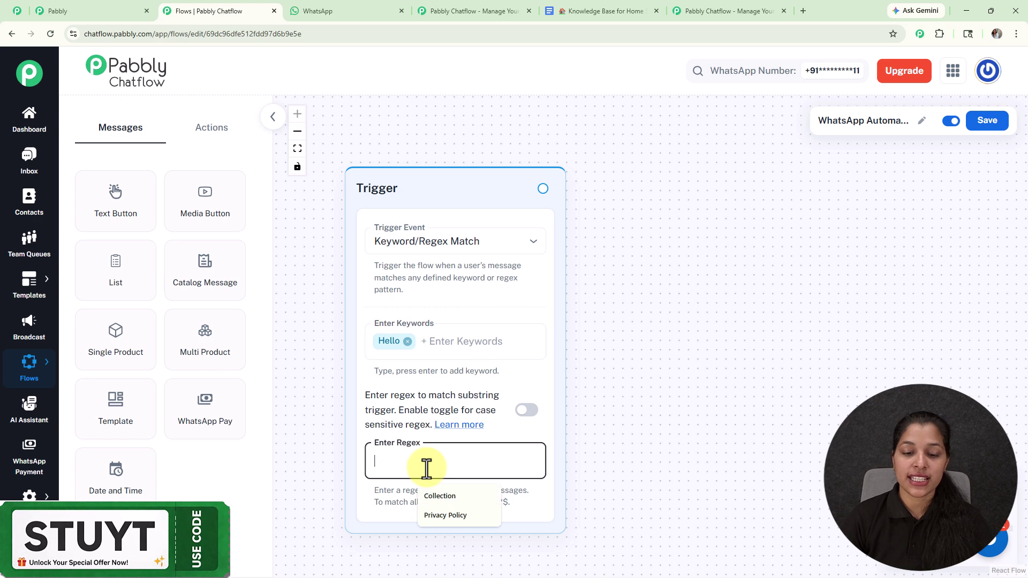
type("[\\s\\S]")
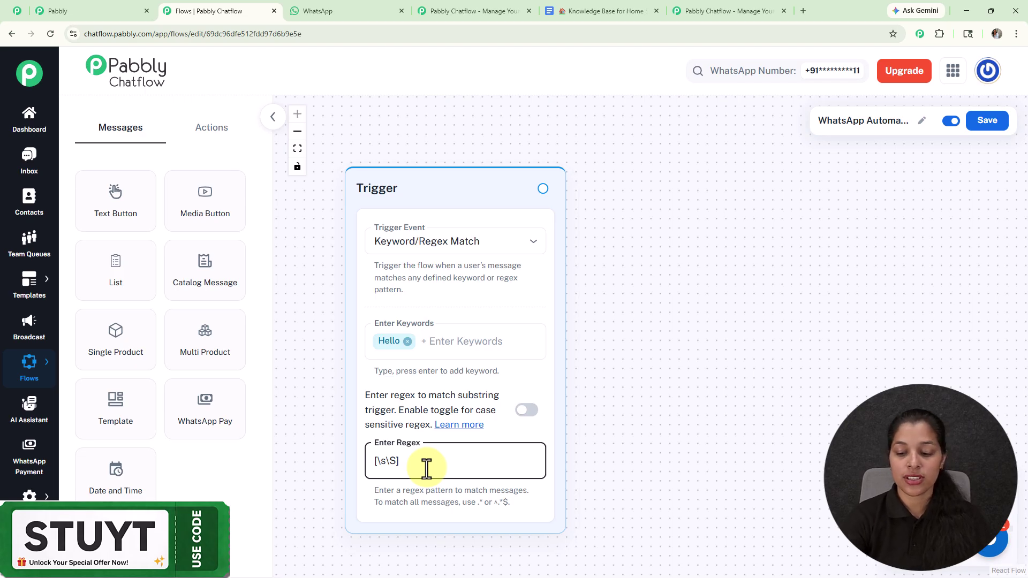
type("+")
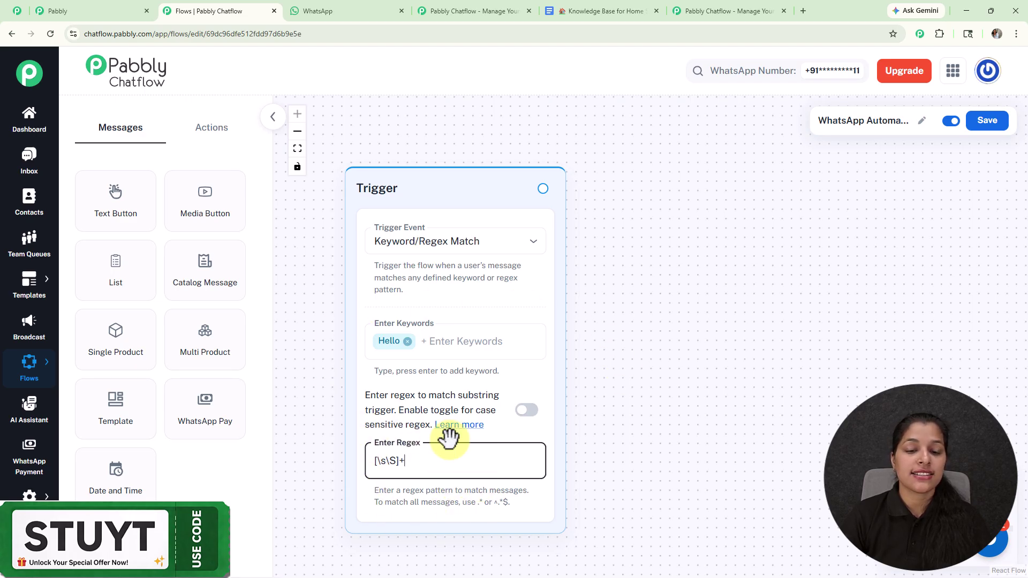
key("BackSpace")
key("BackSpace")
key("BackSpace")
key("BackSpace")
key("BackSpace")
key("BackSpace")
key("BackSpace")
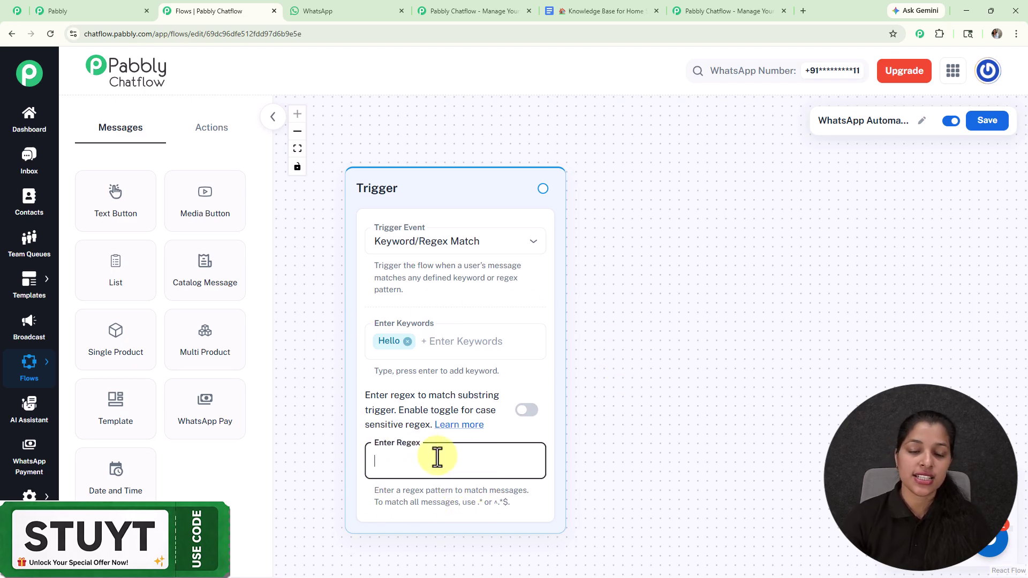
left_click(666, 352)
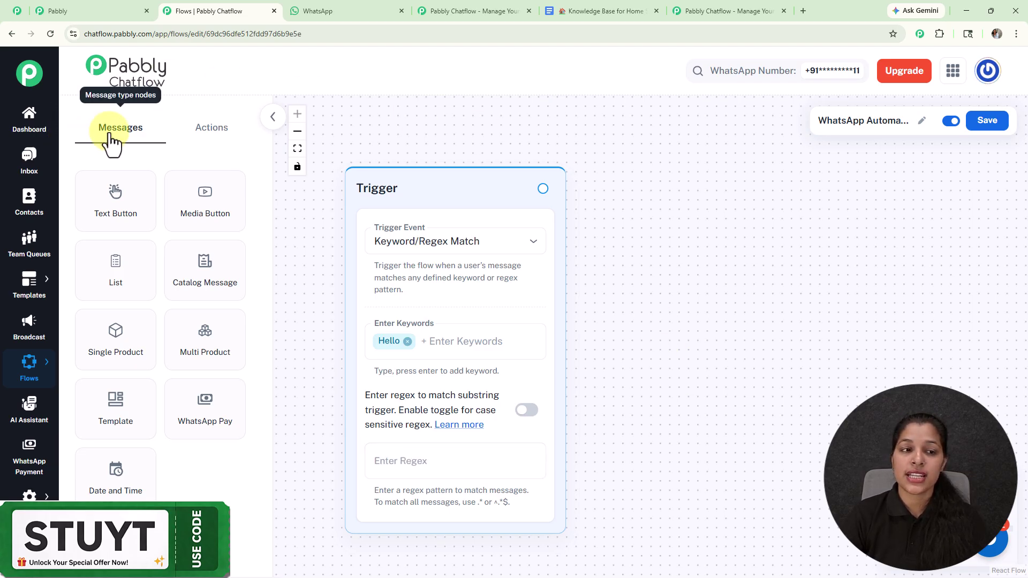
Step: Look over the available action nodes and go back to the message nodes
left_click(195, 131)
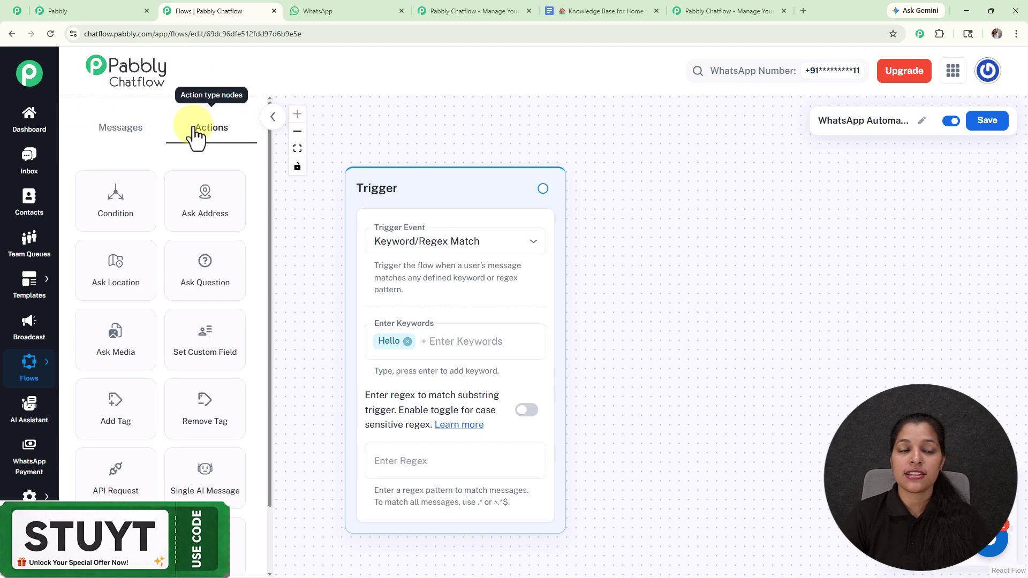
left_click(115, 134)
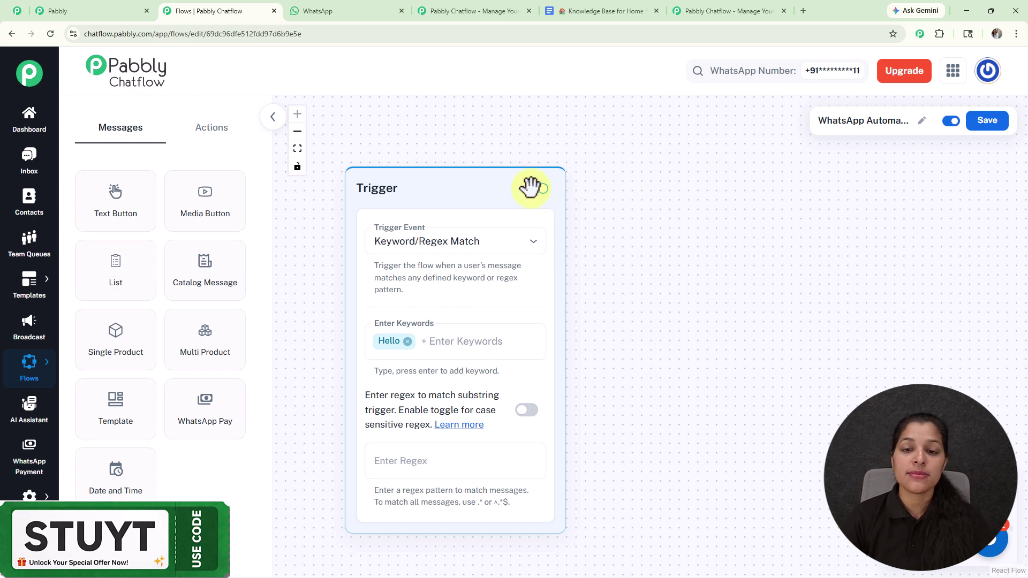
Step: Connect a Text Button node to the trigger and paste the home services welcome message ending with "How can we help you today?"
left_click_drag(543, 189, 637, 262)
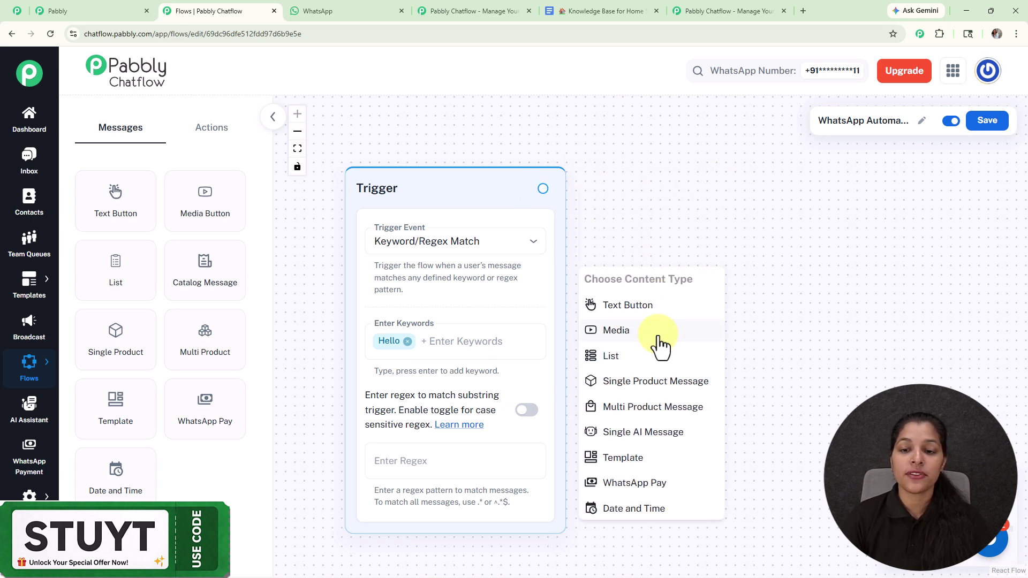
left_click(626, 305)
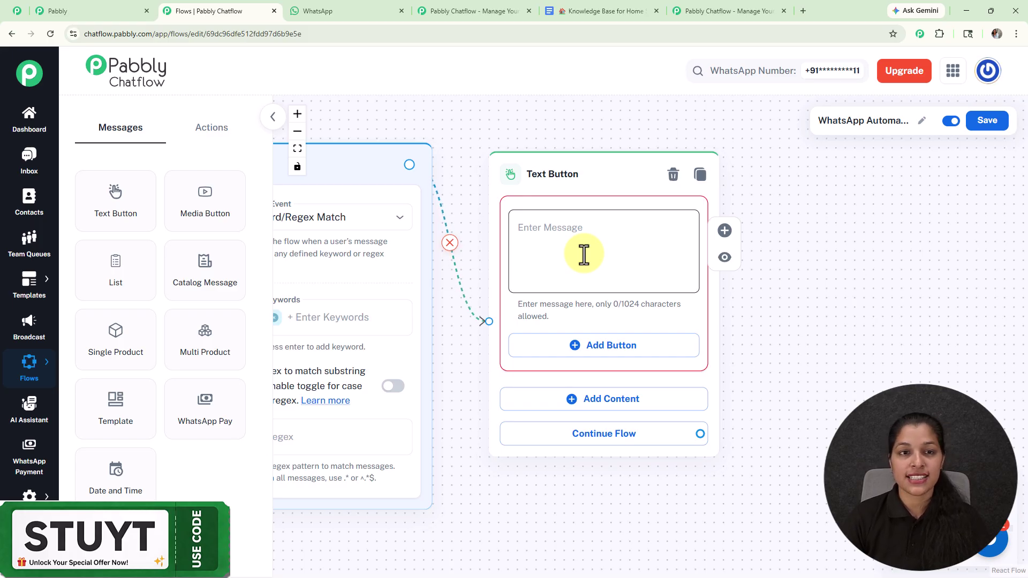
left_click(584, 254)
key("ctrl+v")
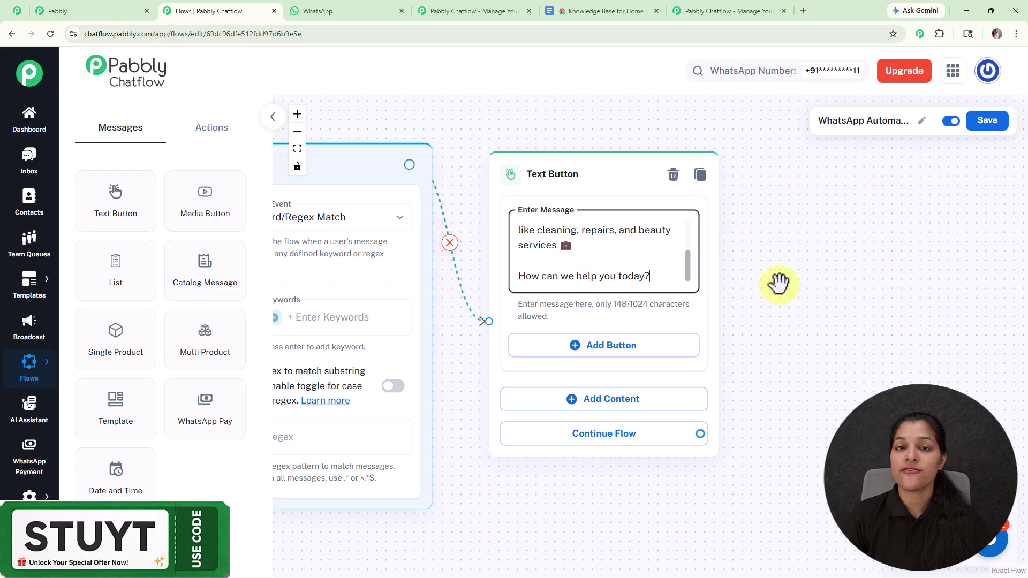
Step: Add a Quick Reply button named "1️⃣ Book a Service" to the Text Button node
left_click(595, 351)
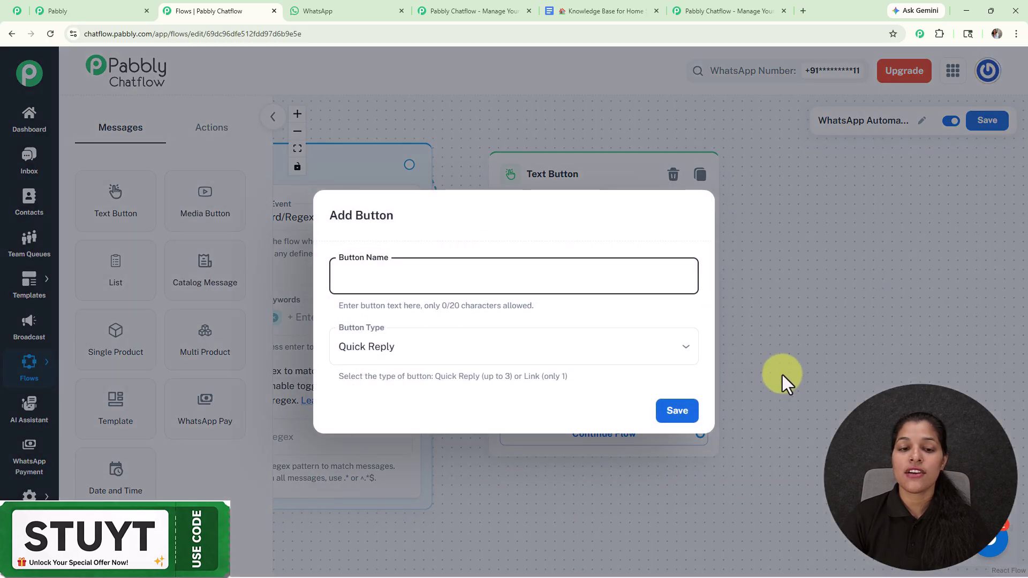
left_click(456, 283)
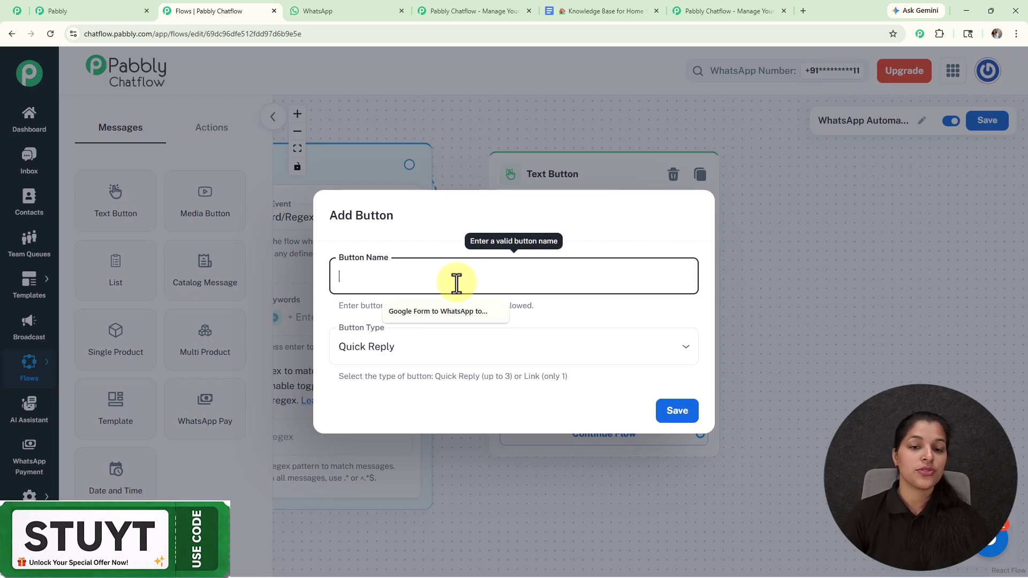
type("1️⃣ Book a Service")
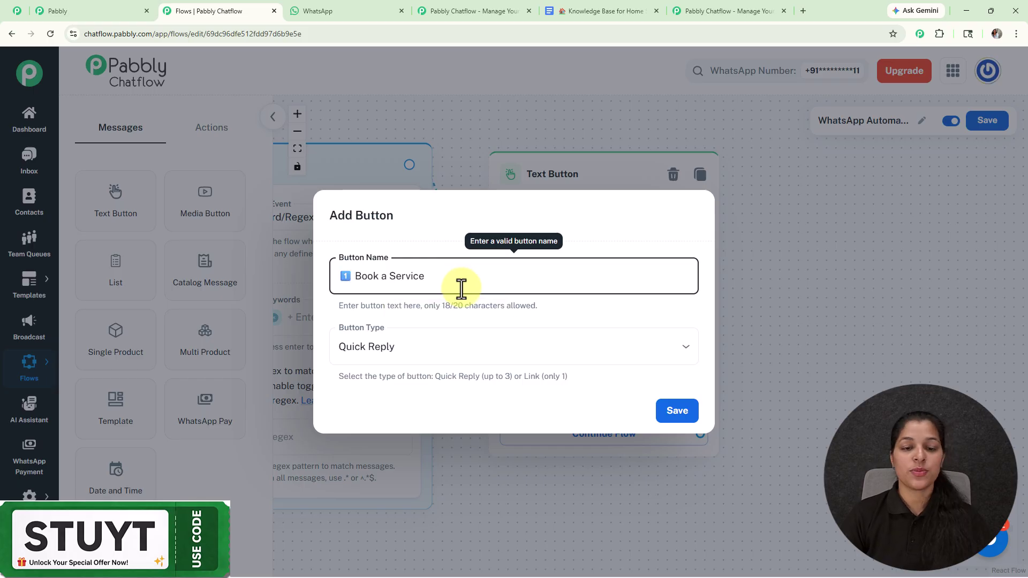
left_click(626, 359)
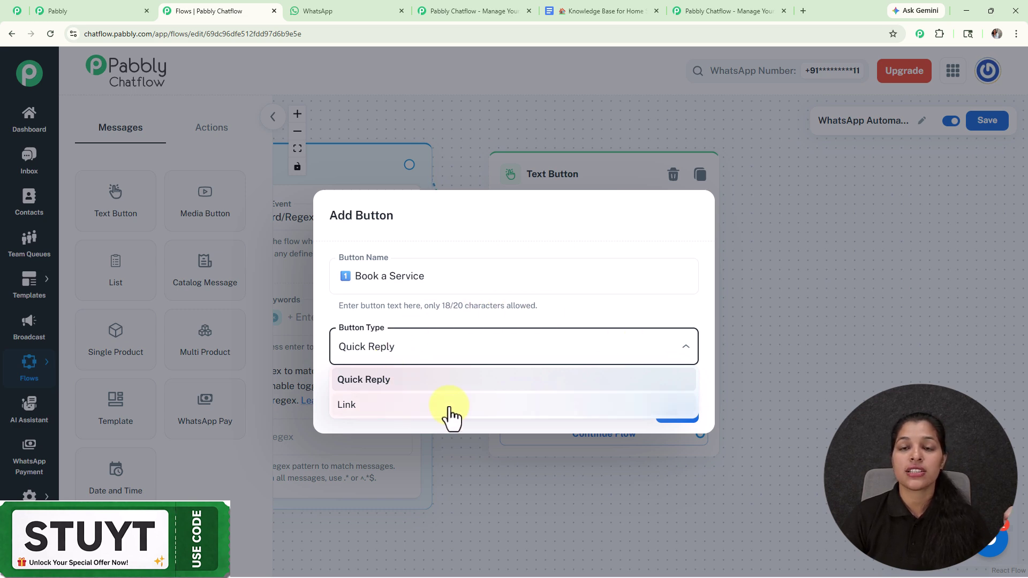
left_click(498, 359)
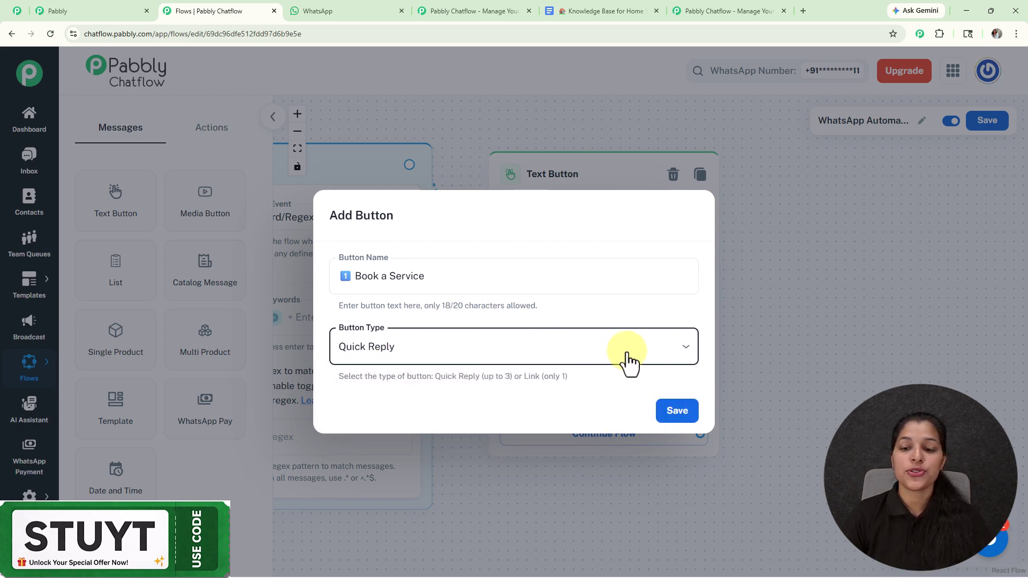
left_click(674, 418)
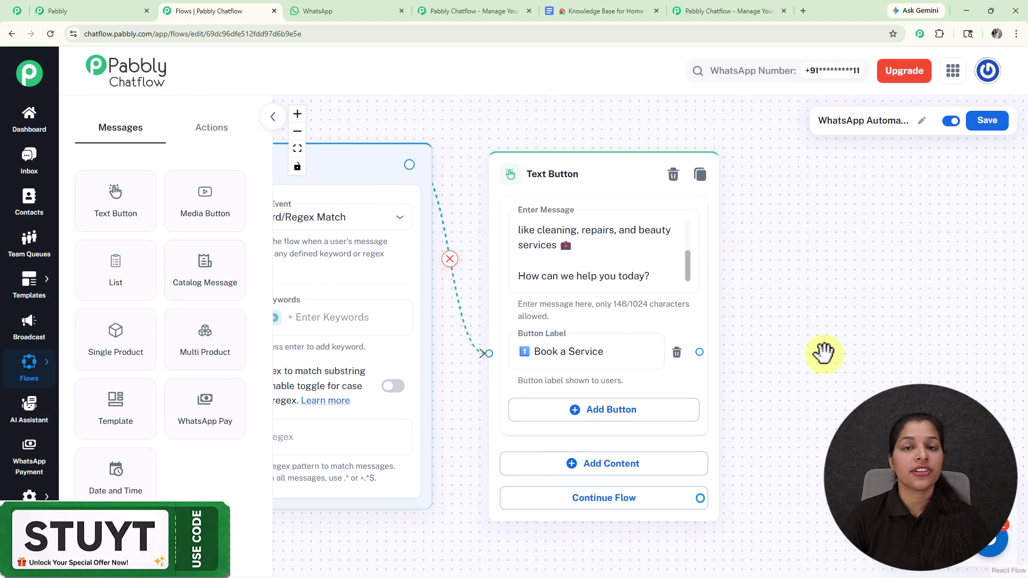
Step: Add an Ask Question node beside the Text Button node and connect the Book a Service button to it
scroll(823, 351, "down", 3)
left_click_drag(714, 319, 562, 306)
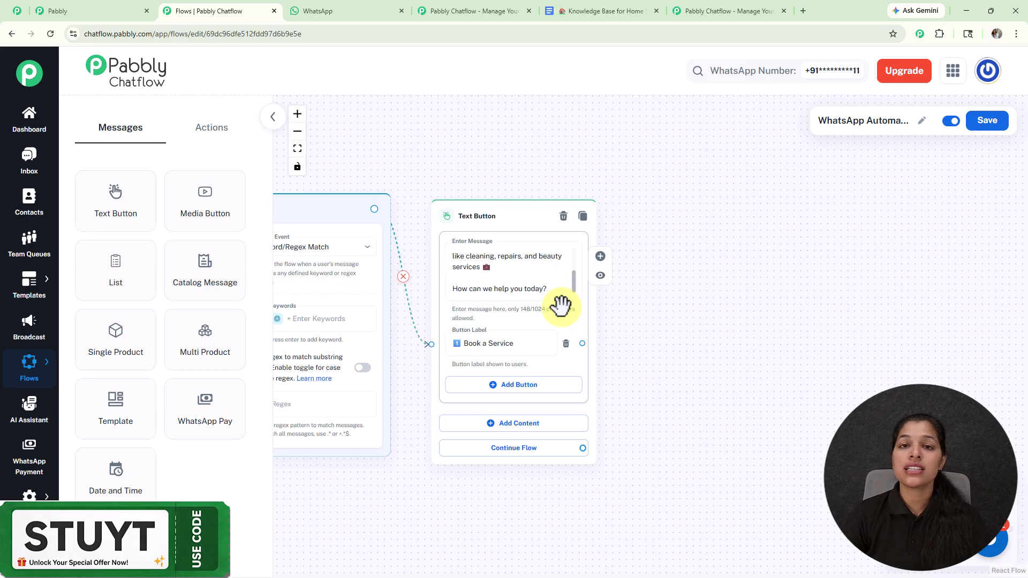
scroll(533, 344, "up", 3)
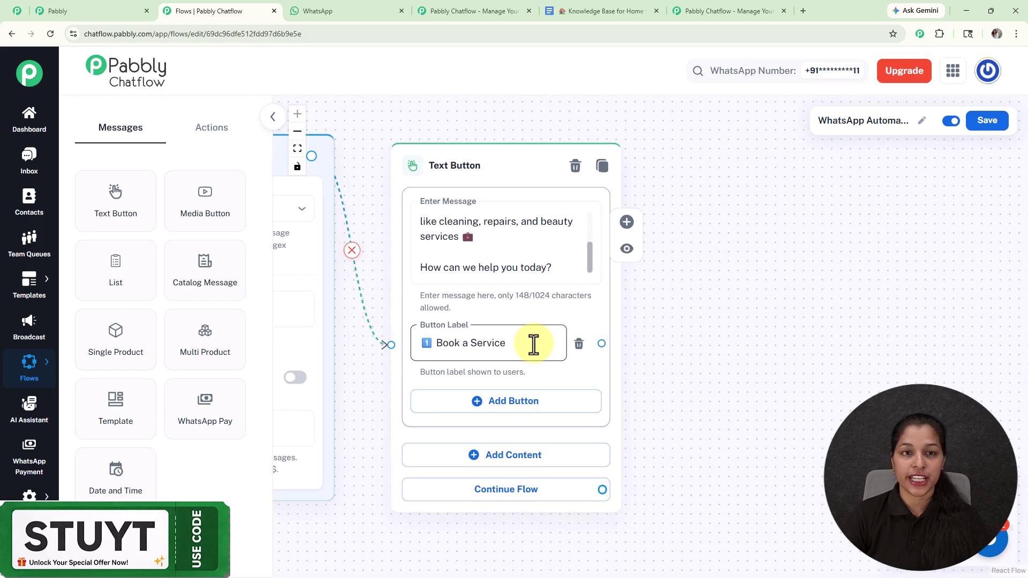
left_click(214, 131)
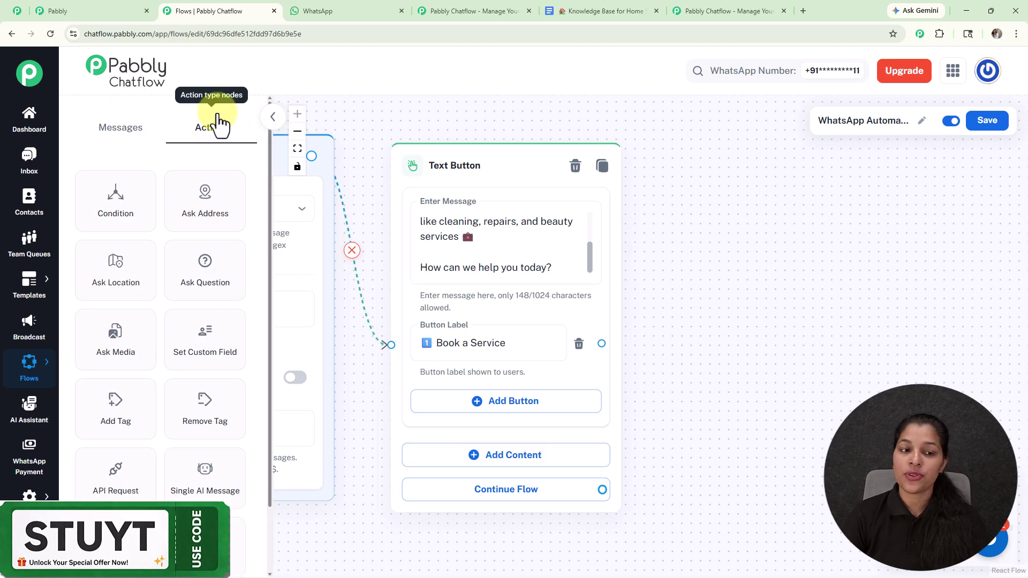
left_click_drag(206, 284, 720, 271)
left_click_drag(602, 343, 719, 471)
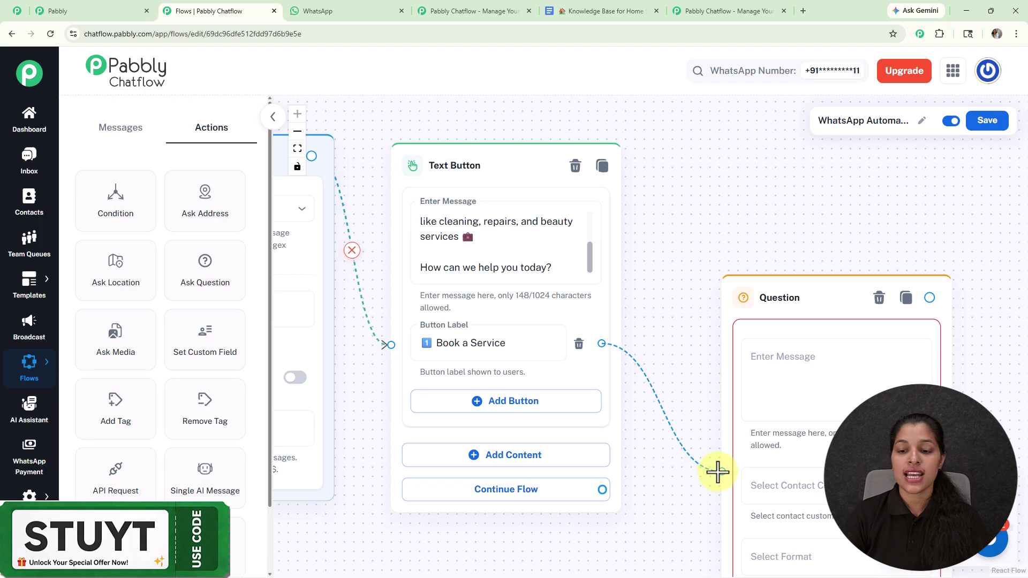
left_click_drag(734, 299, 722, 170)
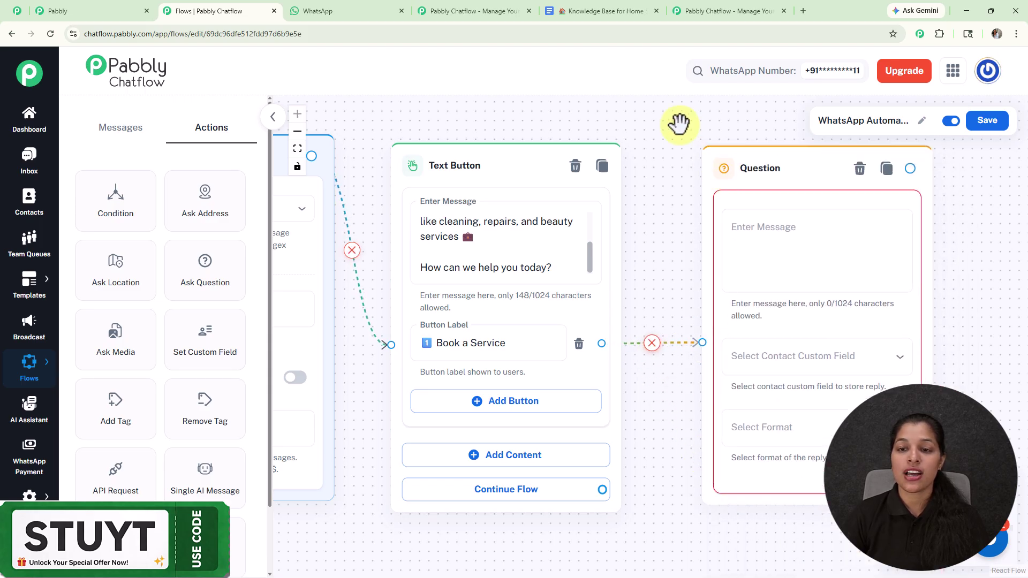
Step: Enter "Awesome! 🙌 May I know your full name?" as the question message and store the reply in the FullName custom field
scroll(680, 122, "down", 3)
left_click_drag(679, 121, 553, 143)
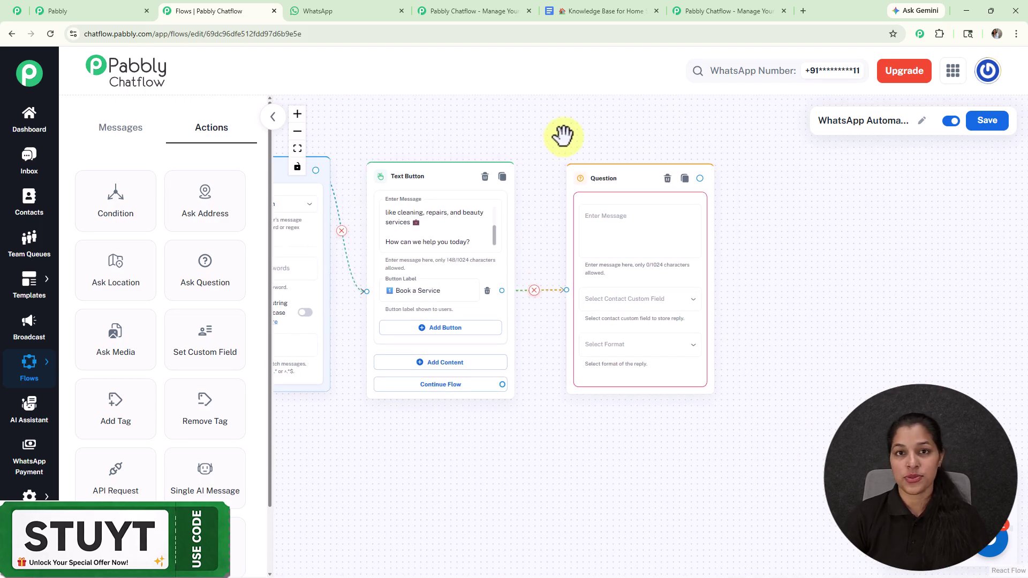
left_click(638, 234)
type("Awesome! 🙌  May I know your full name?")
scroll(637, 234, "up", 2)
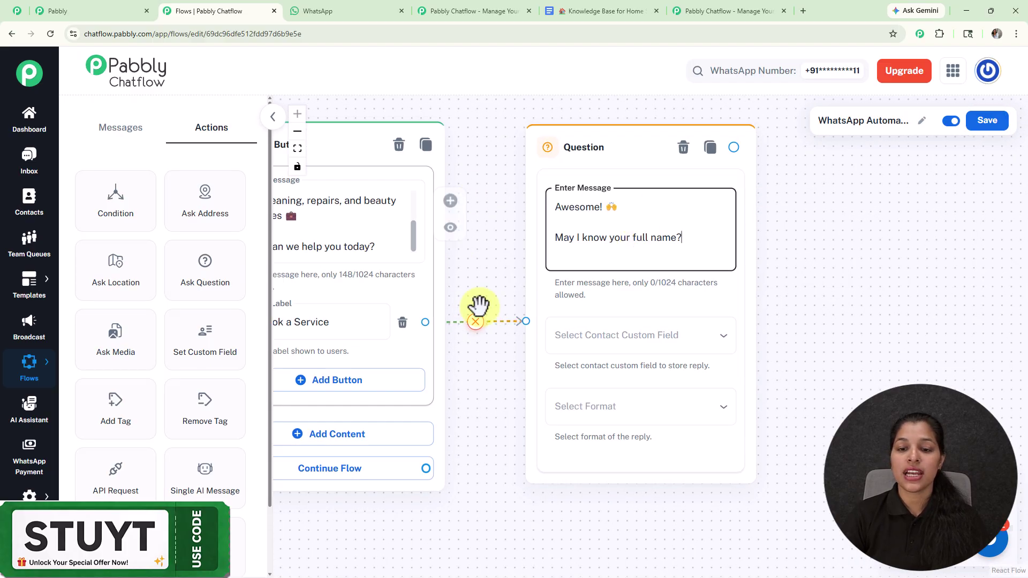
left_click(623, 355)
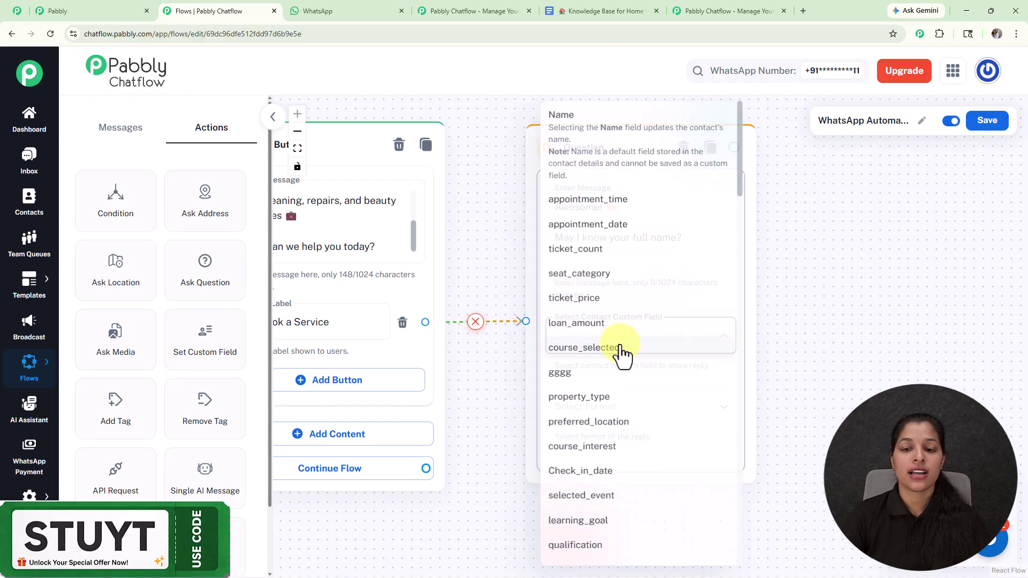
scroll(621, 356, "down", 5)
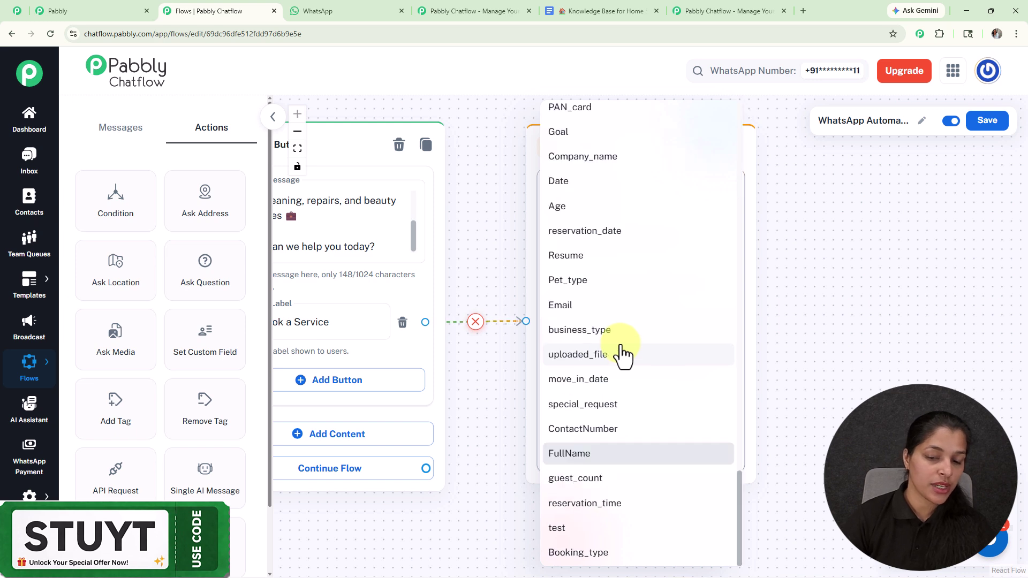
left_click(599, 454)
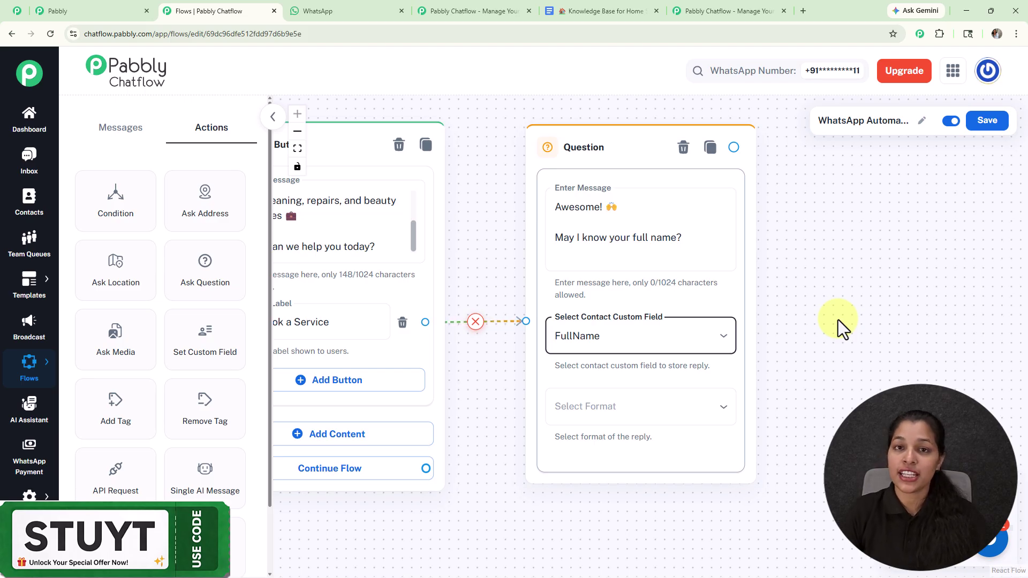
Step: Look over the Contact Custom Fields settings, open a blank field entry without saving it, and return to the flow editor
left_click(30, 495)
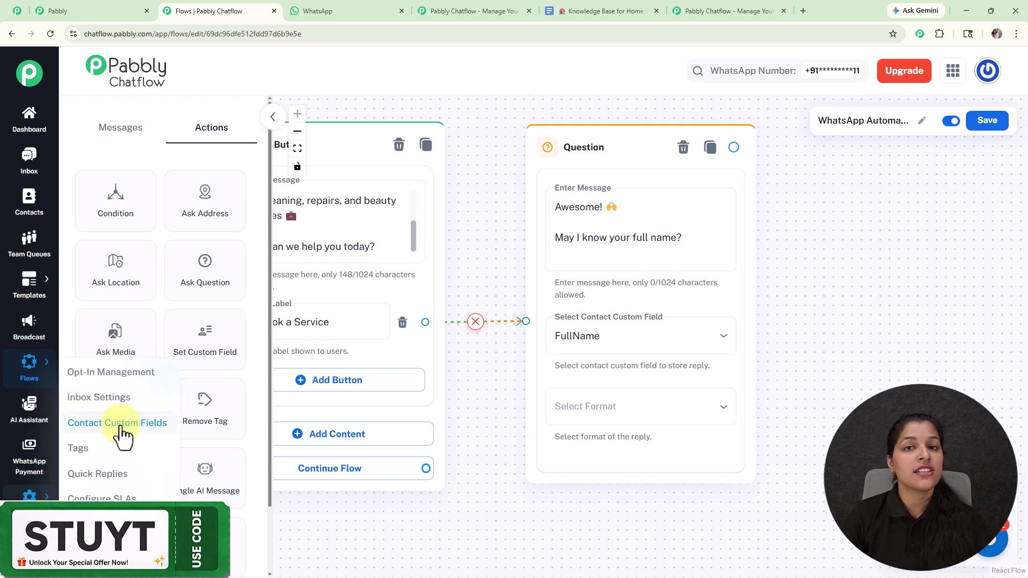
left_click(15, 11)
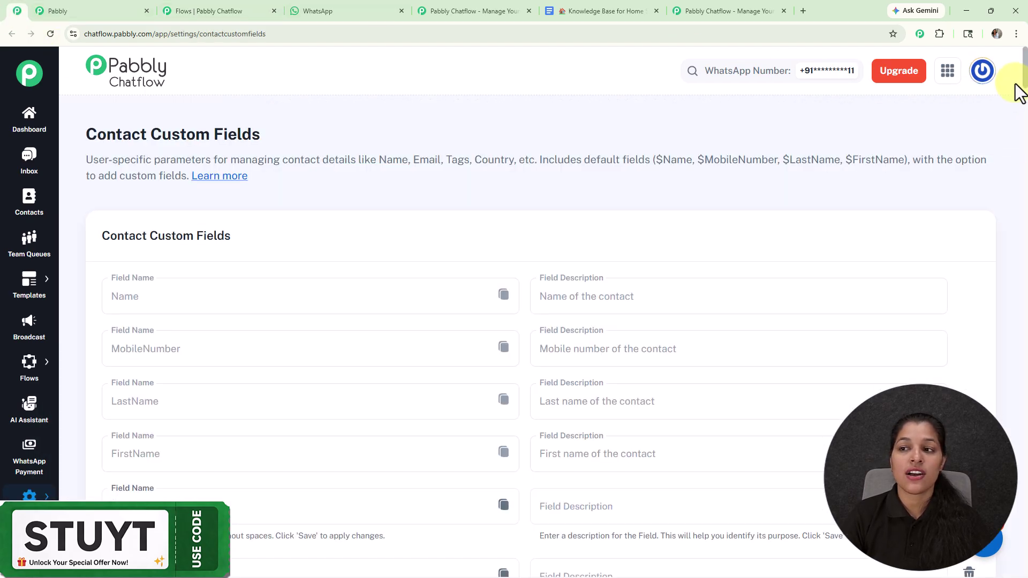
left_click_drag(1024, 75, 1024, 567)
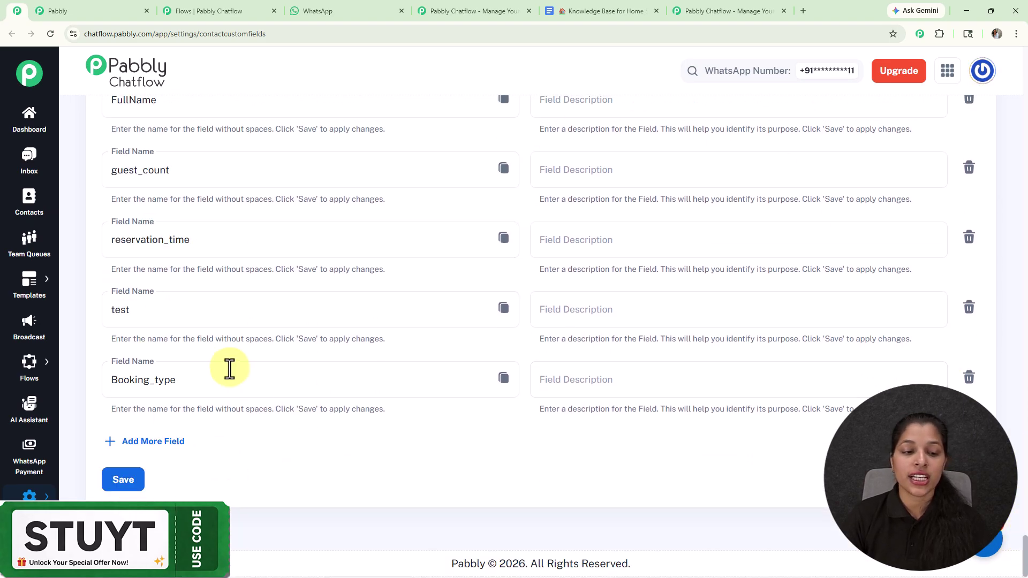
left_click(161, 442)
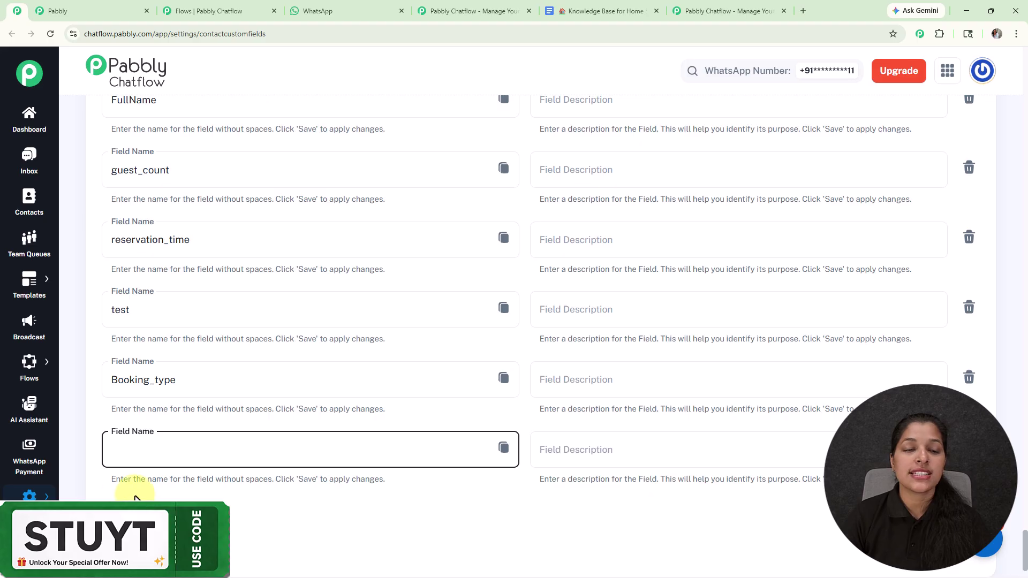
left_click(203, 12)
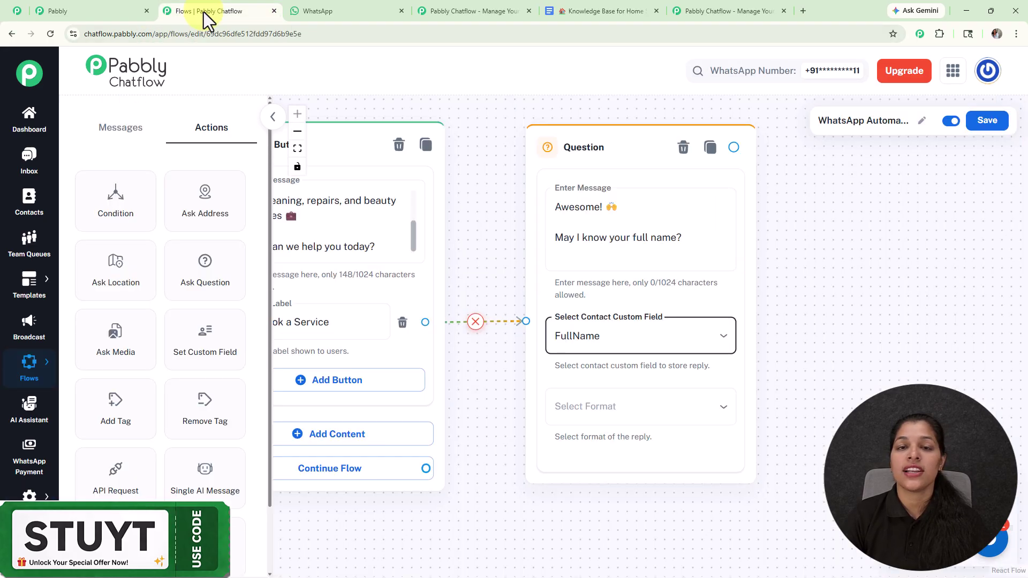
Step: Choose the reply format for the full name question
left_click(640, 409)
left_click(575, 407)
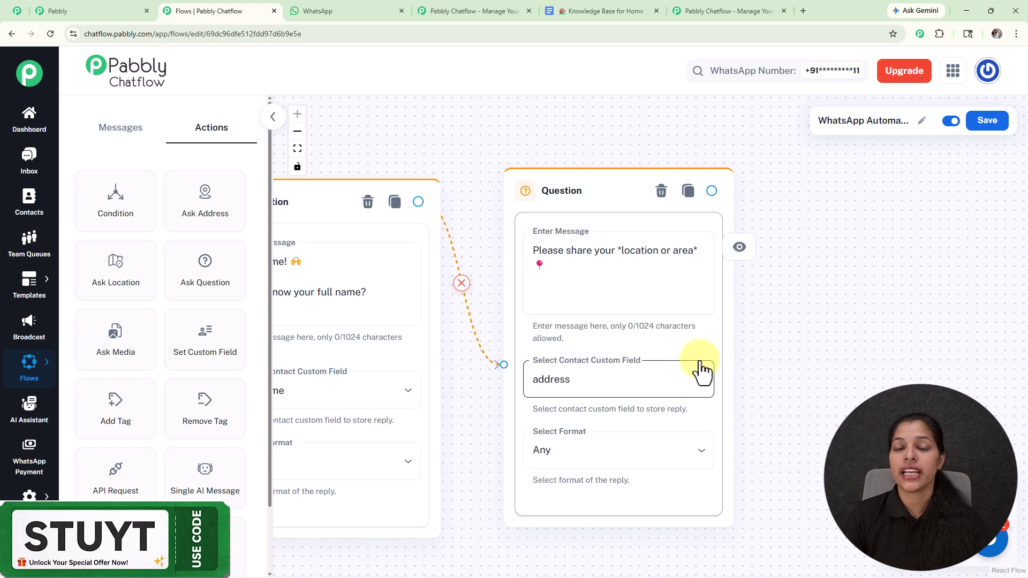
Step: Connect a List node to the location question and paste its body message ending with "Please select the service you're looking for:"
scroll(694, 370, "down", 3)
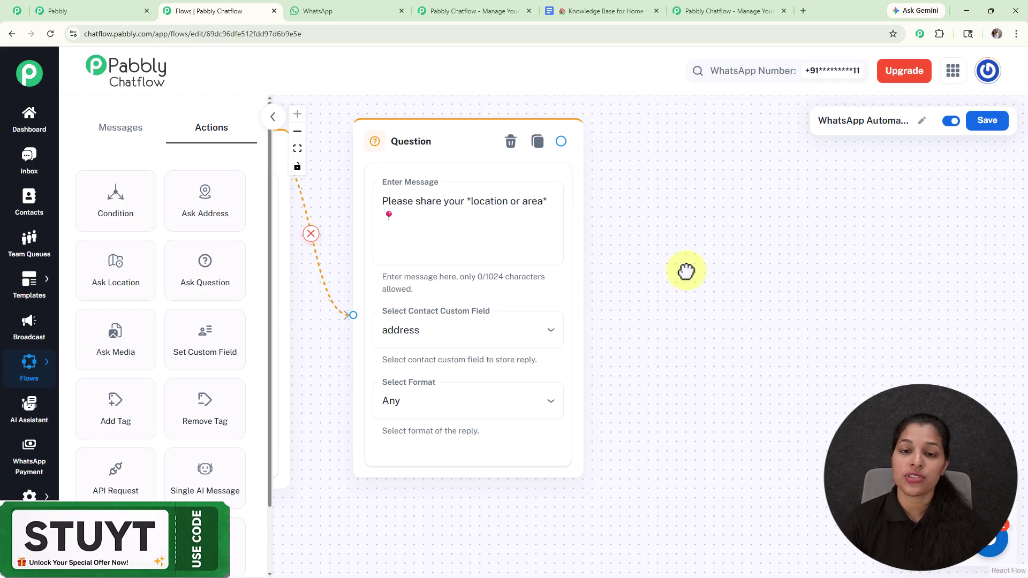
left_click_drag(562, 138, 719, 280)
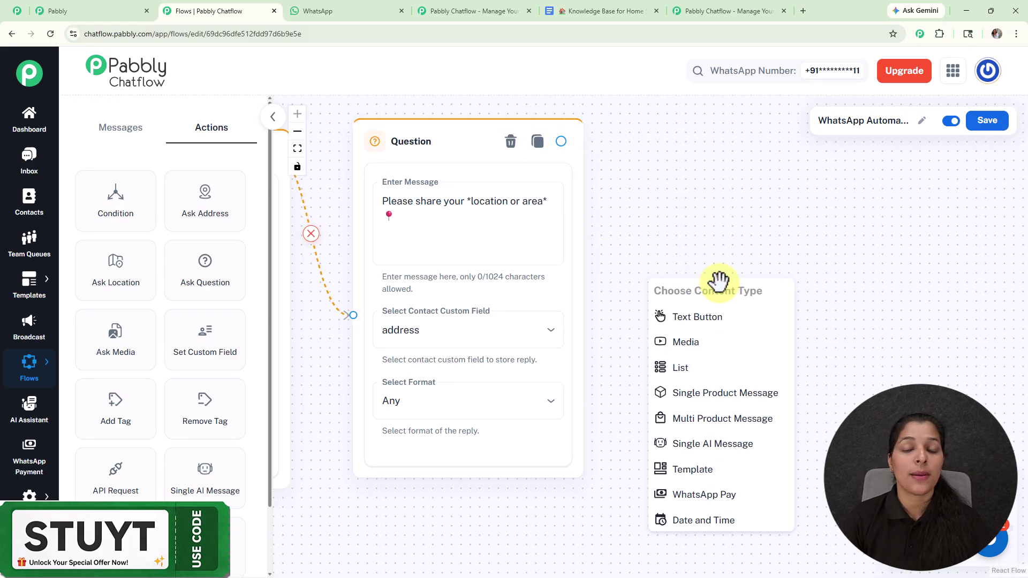
left_click(688, 378)
left_click_drag(714, 246, 715, 54)
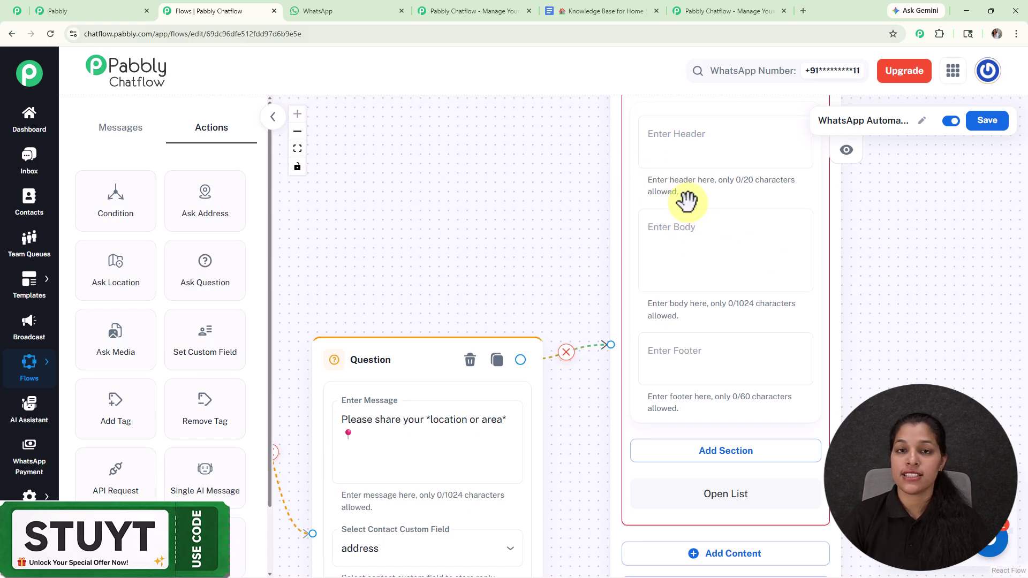
left_click(697, 236)
key("ctrl+v")
Step: Add a section titled "Services" to the List node
left_click_drag(964, 363, 776, 251)
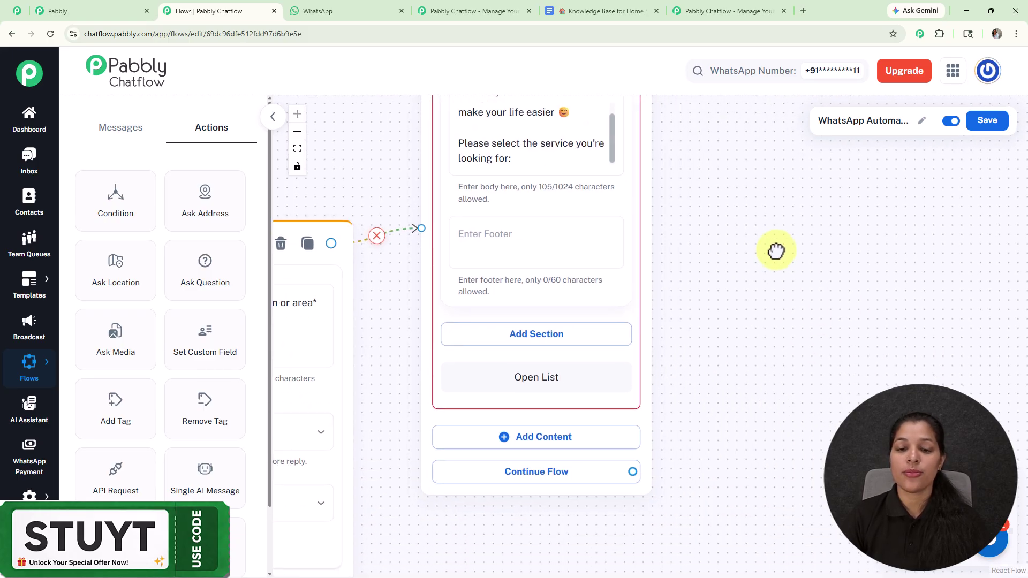
left_click(563, 335)
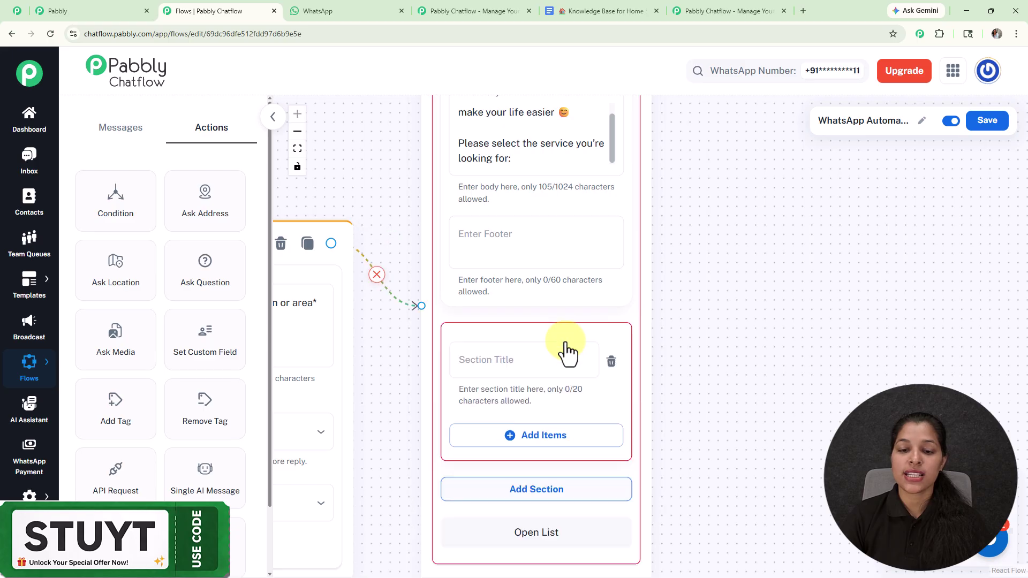
left_click(536, 365)
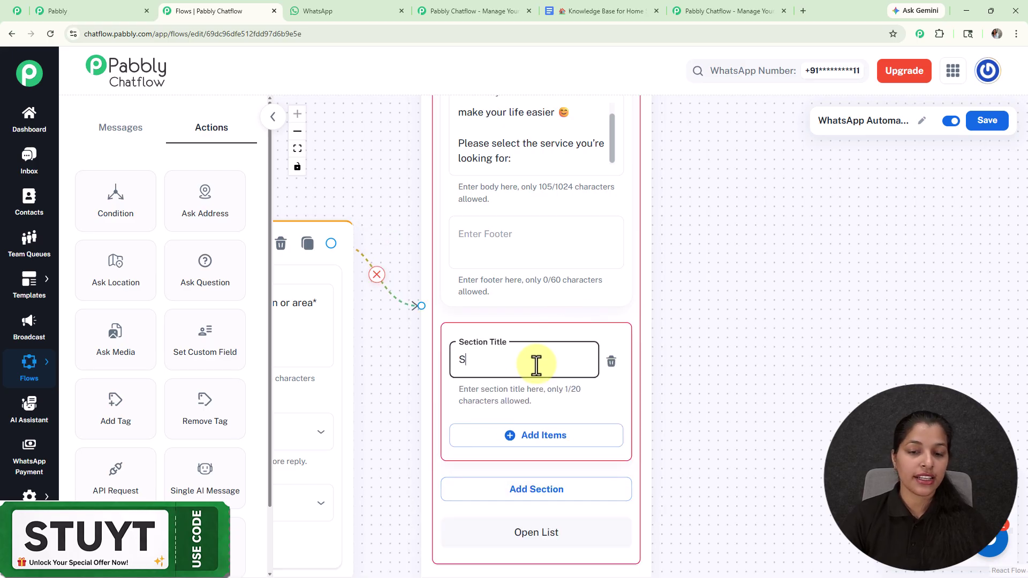
type("Serv")
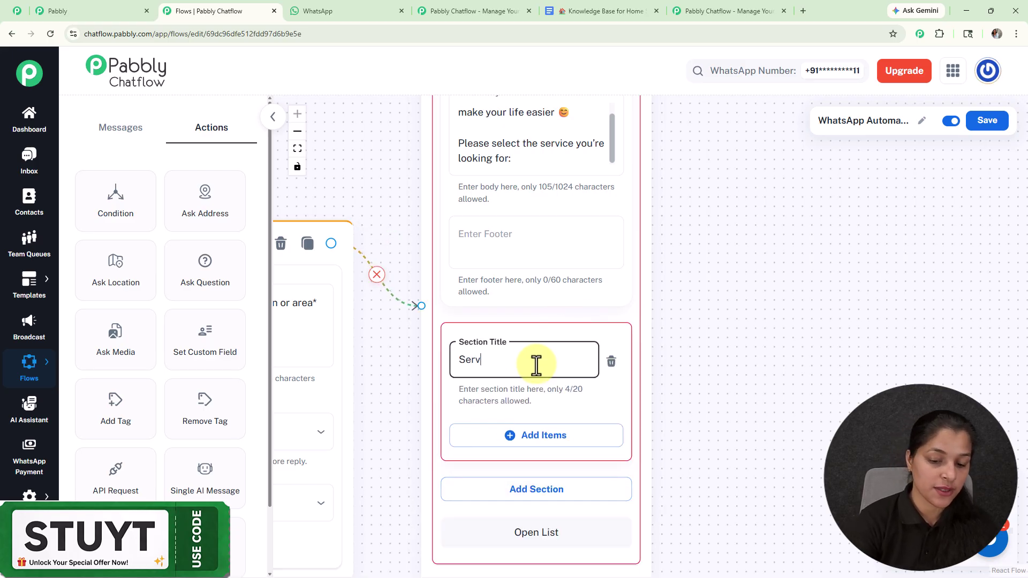
type("ices")
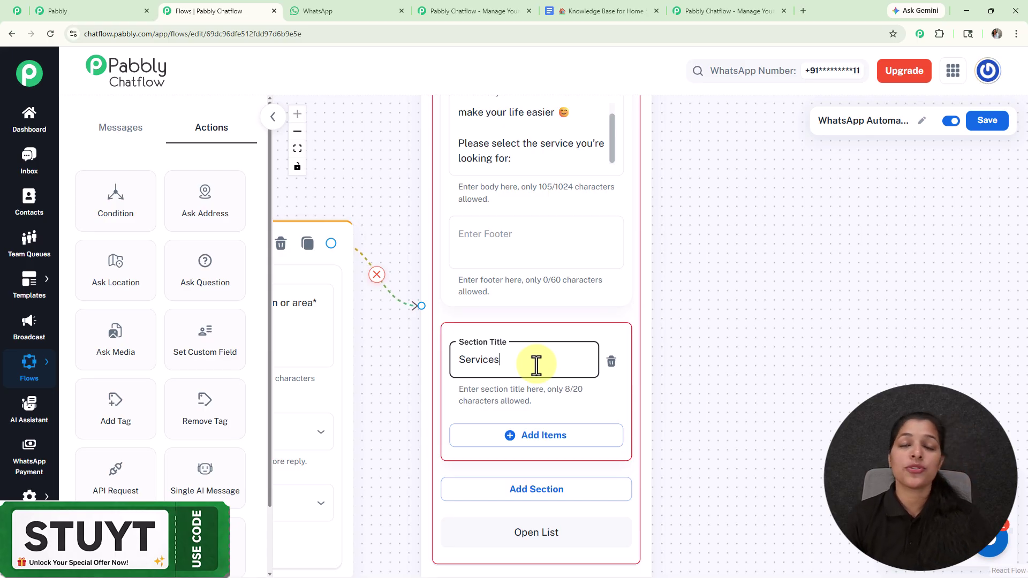
Step: Add a list item titled "Home Cleaning 🧹" to the Services section
left_click_drag(730, 360, 778, 200)
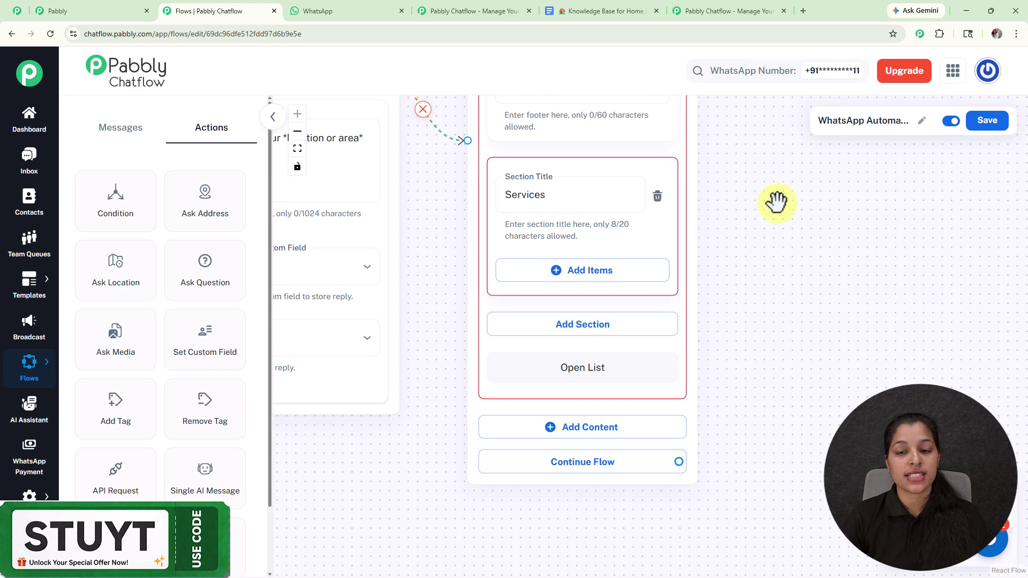
left_click(613, 276)
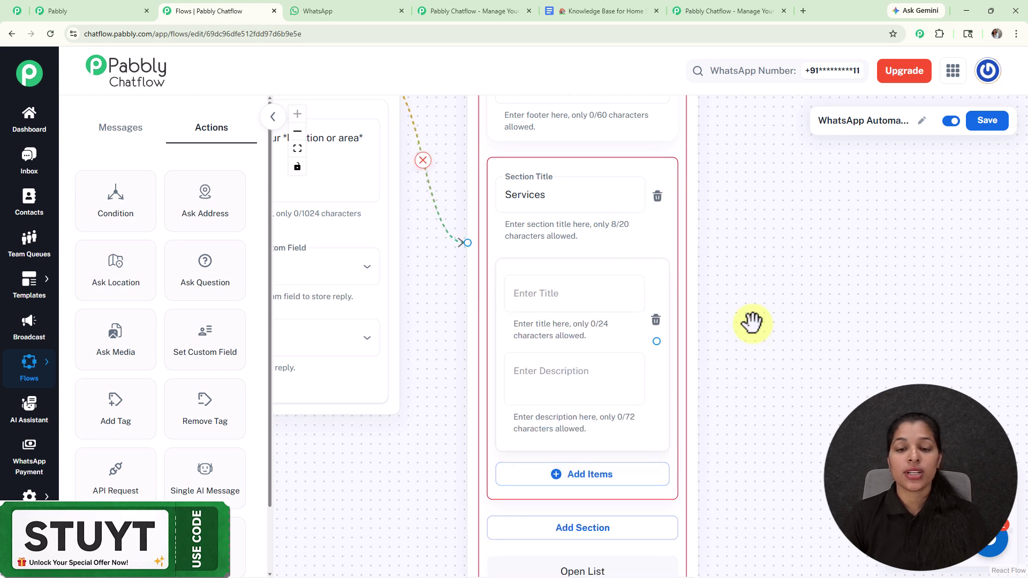
left_click_drag(809, 377, 784, 290)
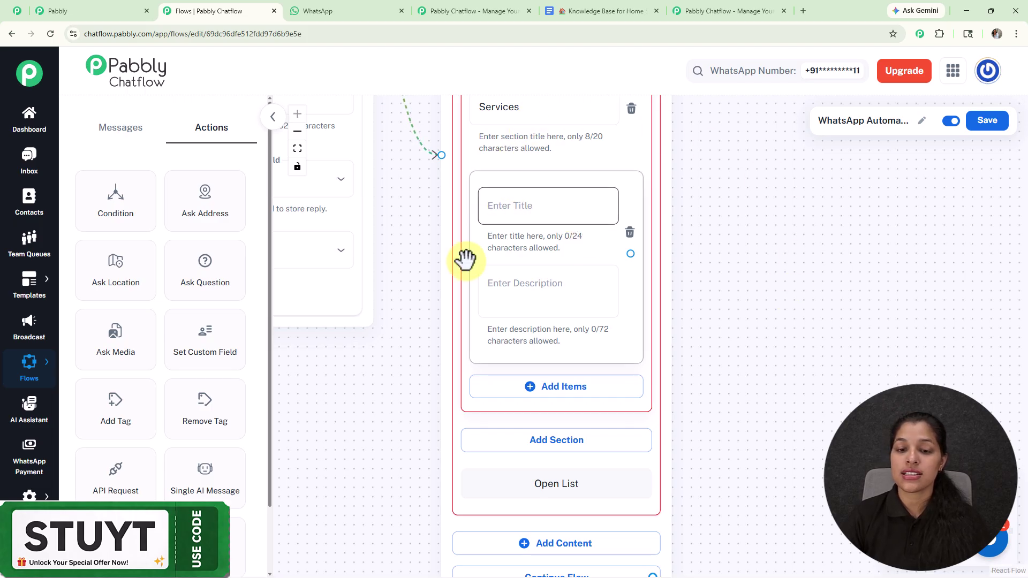
left_click(537, 207)
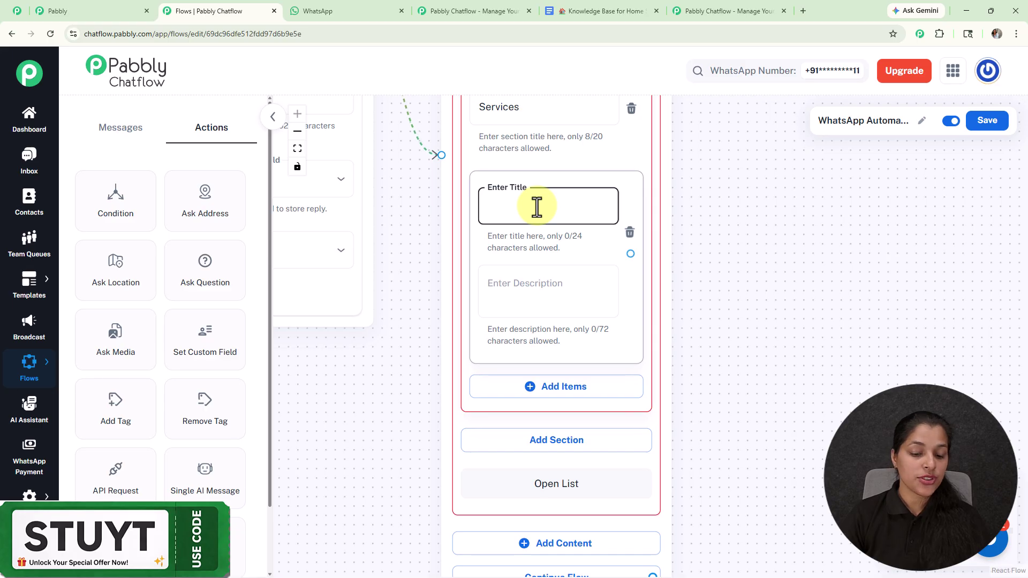
type("Home Cleaning 🧹")
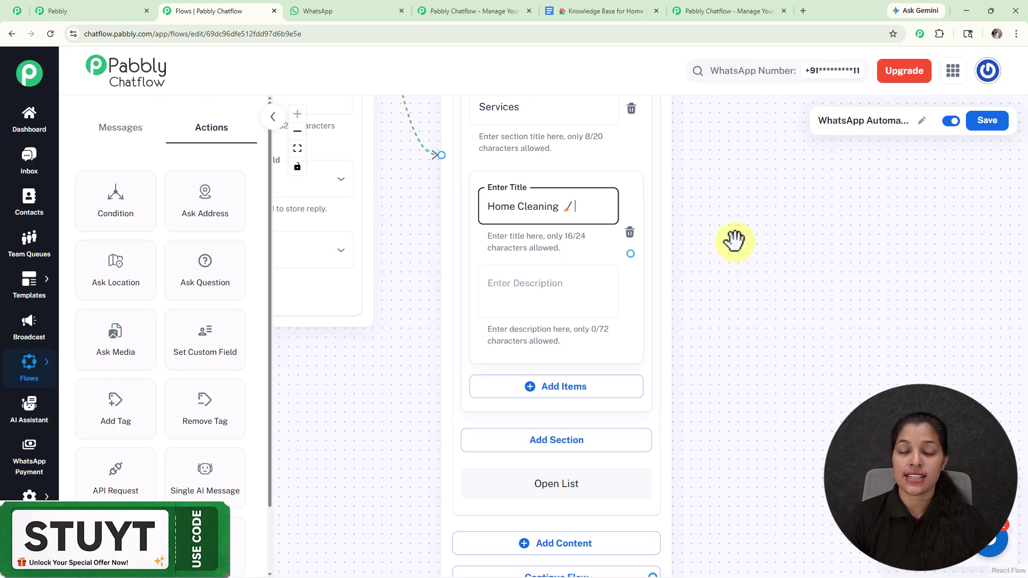
Step: Add a Set Custom Field action beside the List node and connect the "Home Cleaning" list item to it
left_click_drag(730, 223, 708, 322)
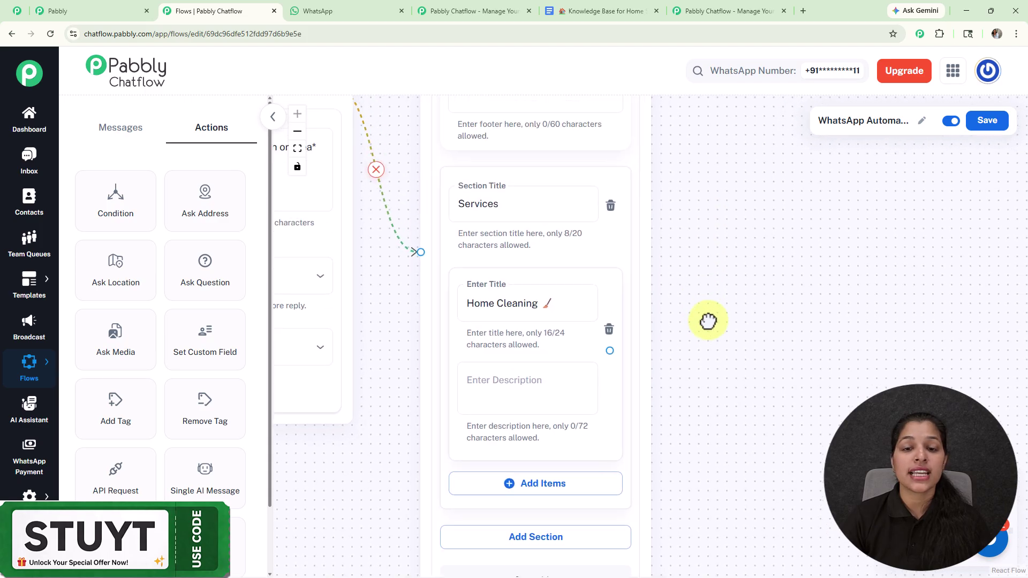
scroll(765, 287, "down", 3)
left_click_drag(765, 288, 700, 409)
scroll(703, 348, "down", 5)
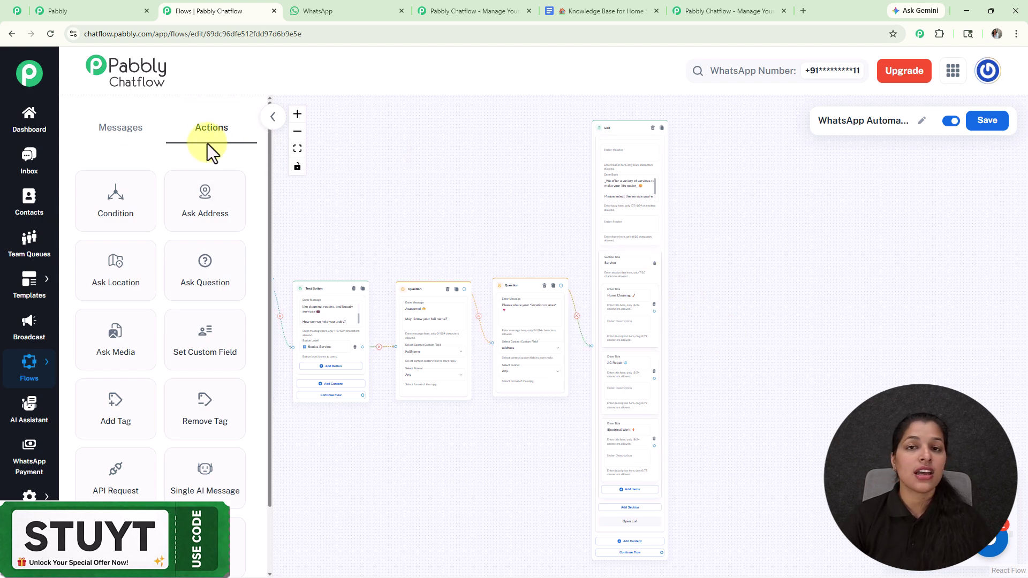
left_click_drag(213, 338, 726, 294)
scroll(725, 296, "up", 5)
left_click_drag(531, 317, 749, 317)
left_click_drag(778, 207, 654, 198)
Step: Set the custom field node to store the value "Home Cleaning" in the service_type contact field
left_click(694, 264)
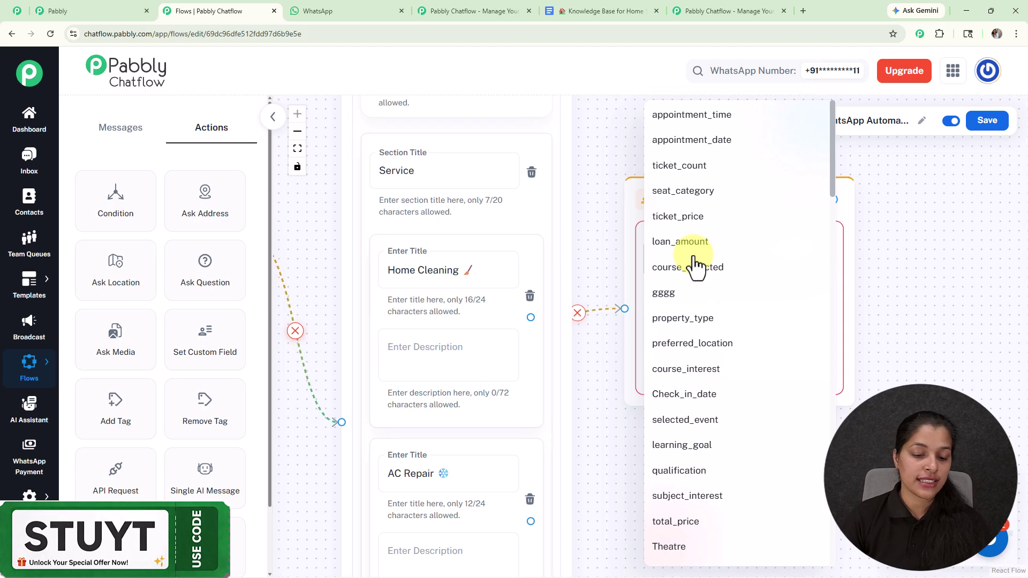
scroll(690, 265, "down", 5)
left_click(688, 333)
triple_click(416, 270)
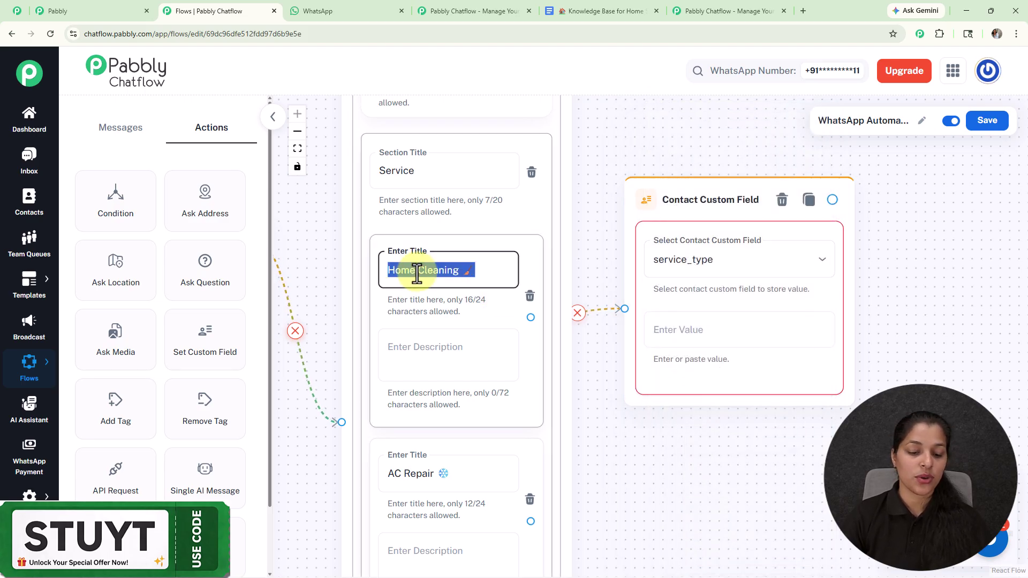
key("ctrl+c")
left_click(733, 330)
key("ctrl+v")
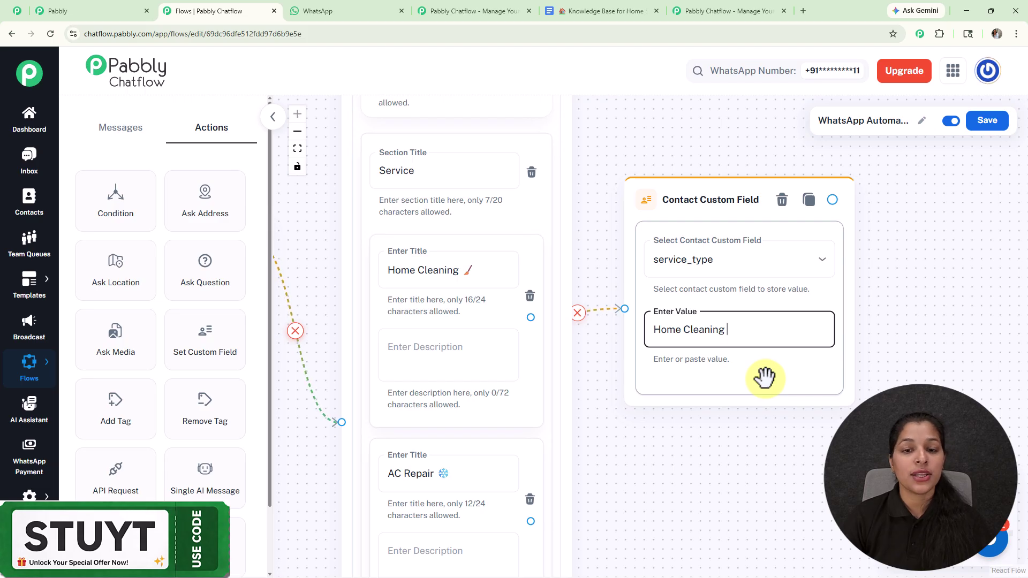
Step: Add a Text Button node connected from the Home Cleaning custom field node
scroll(764, 378, "down", 1)
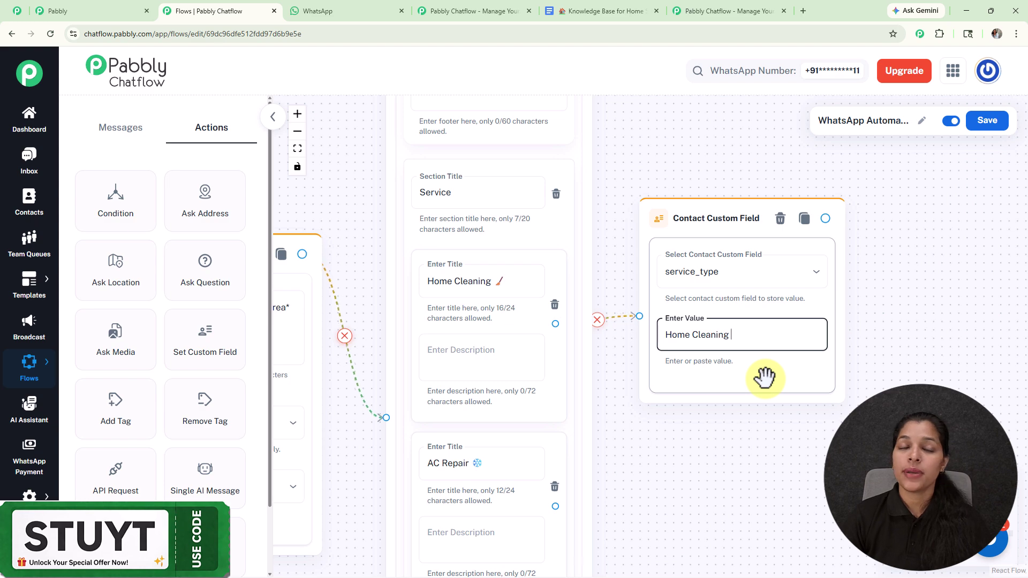
scroll(764, 378, "down", 2)
scroll(764, 379, "down", 5)
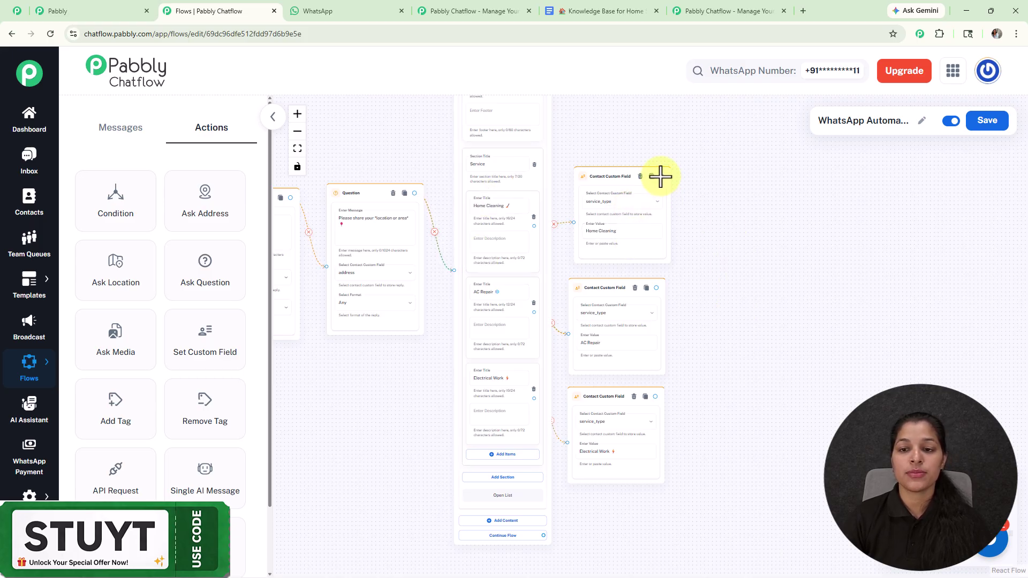
left_click_drag(662, 176, 723, 212)
scroll(756, 271, "up", 3)
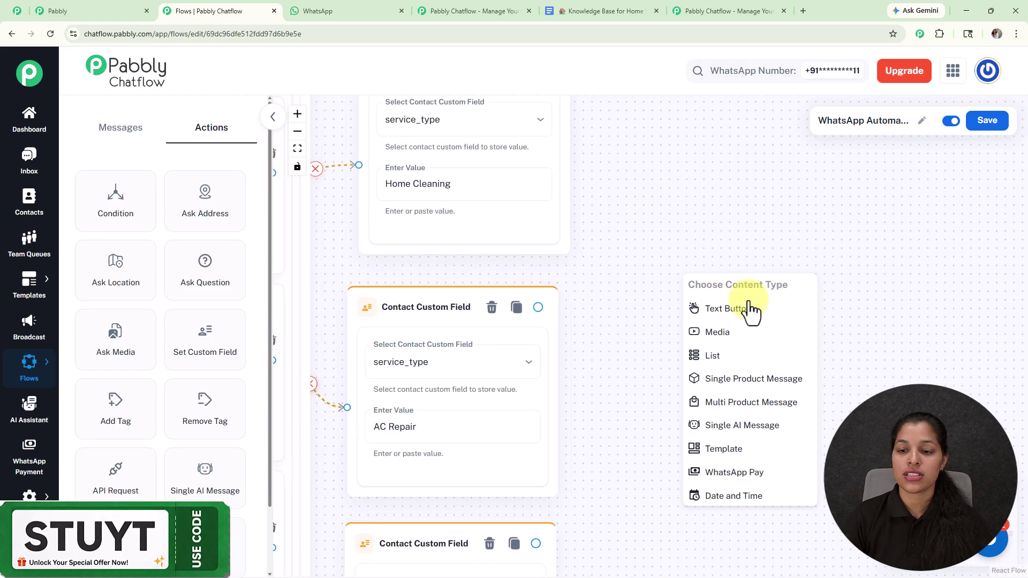
left_click(735, 309)
Step: Connect the AC Repair and Electrical Work custom field nodes to the same request confirmation Text Button node
left_click_drag(438, 290, 571, 292)
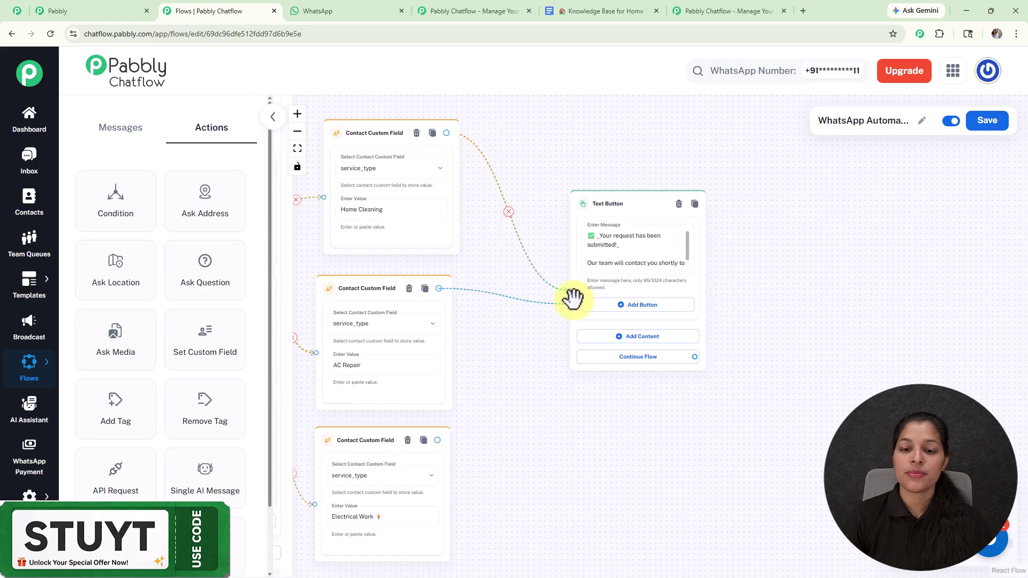
scroll(535, 262, "down", 3)
left_click_drag(433, 316, 564, 167)
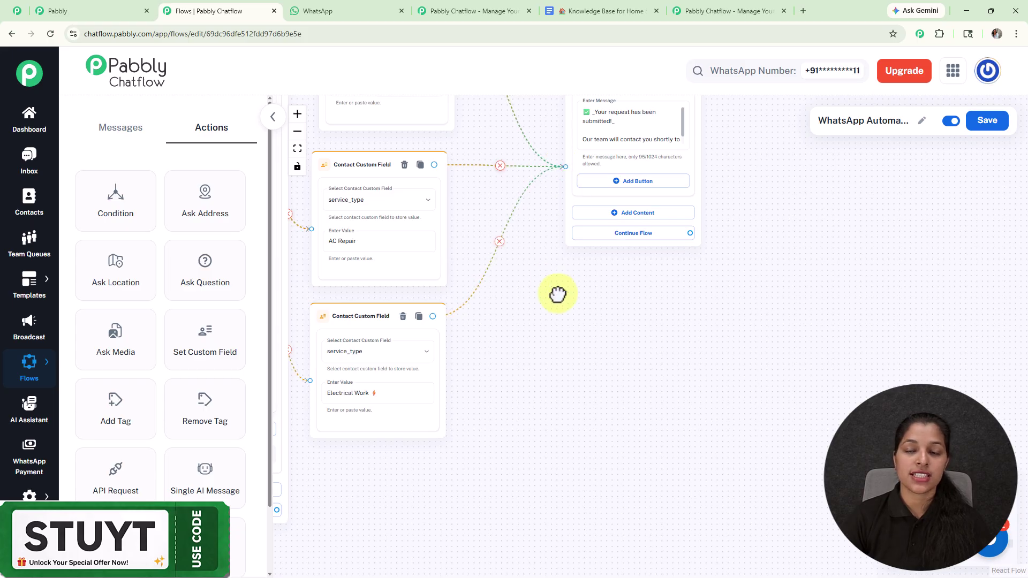
Step: Add a button labelled "2️⃣ Ask Question" below "Book a Service" in the greeting Text Button node
scroll(636, 188, "down", 5)
scroll(635, 187, "up", 5)
scroll(636, 188, "left", 15)
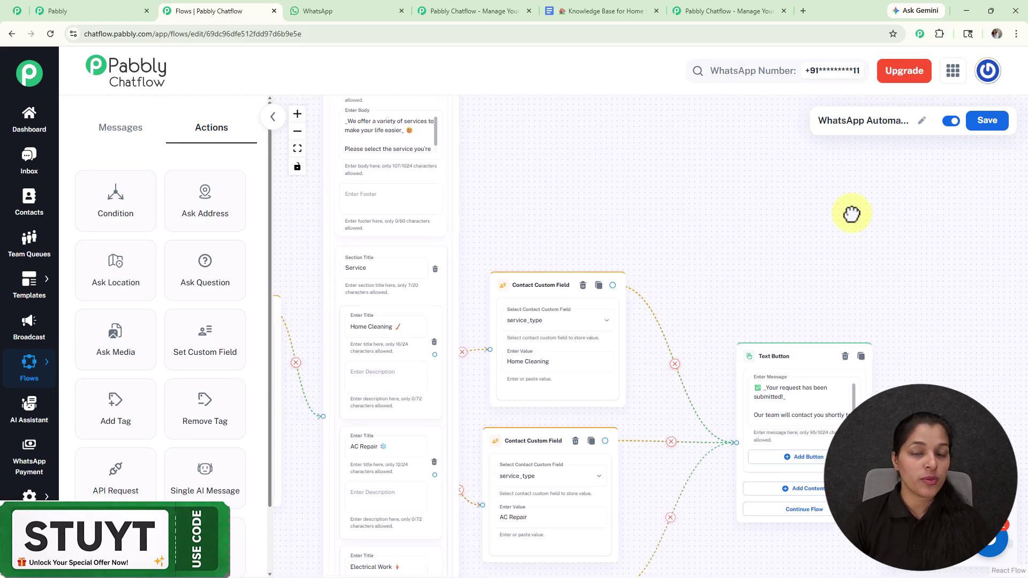
scroll(681, 267, "up", 3)
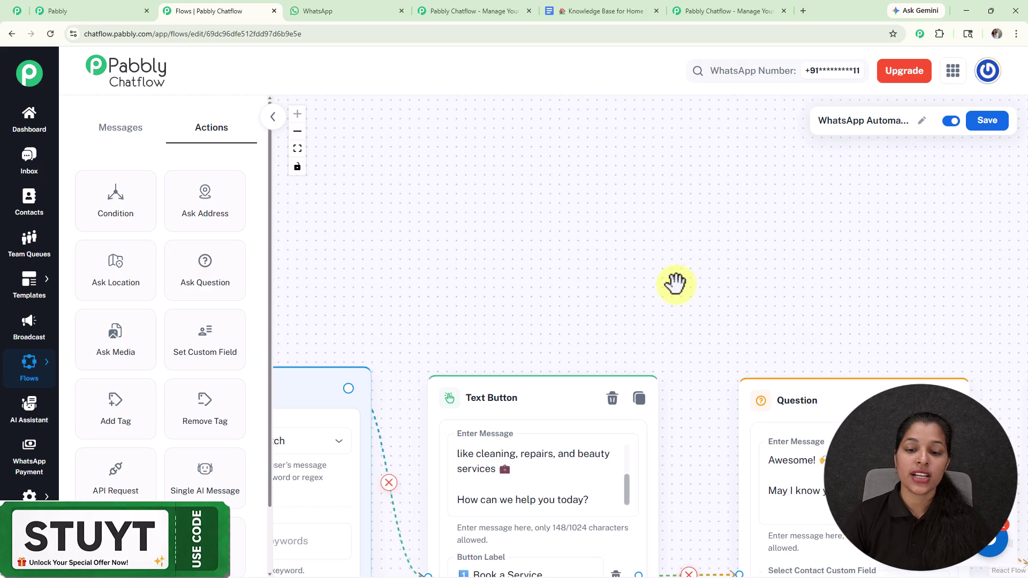
scroll(677, 280, "down", 4)
scroll(629, 218, "down", 2)
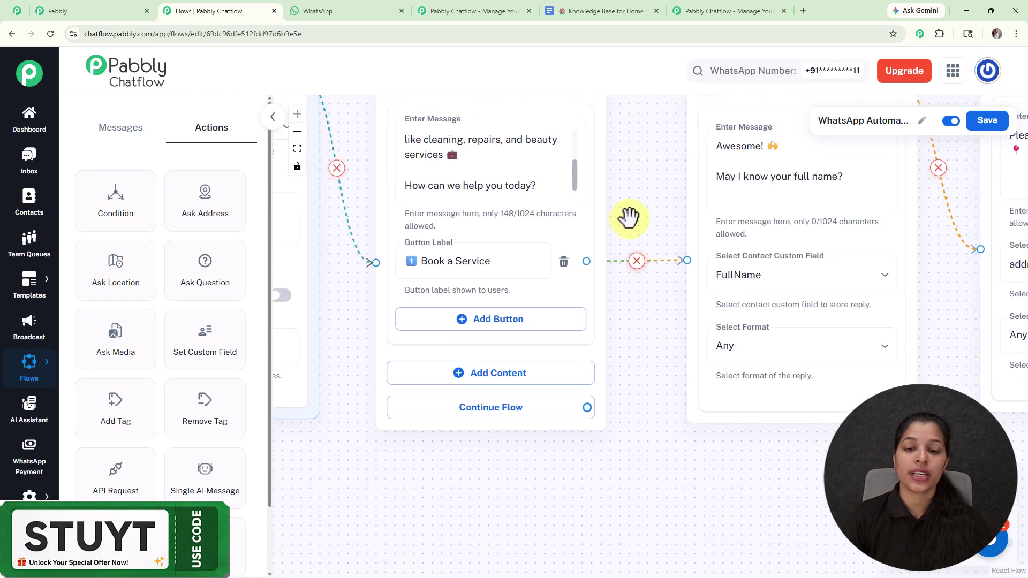
left_click(492, 320)
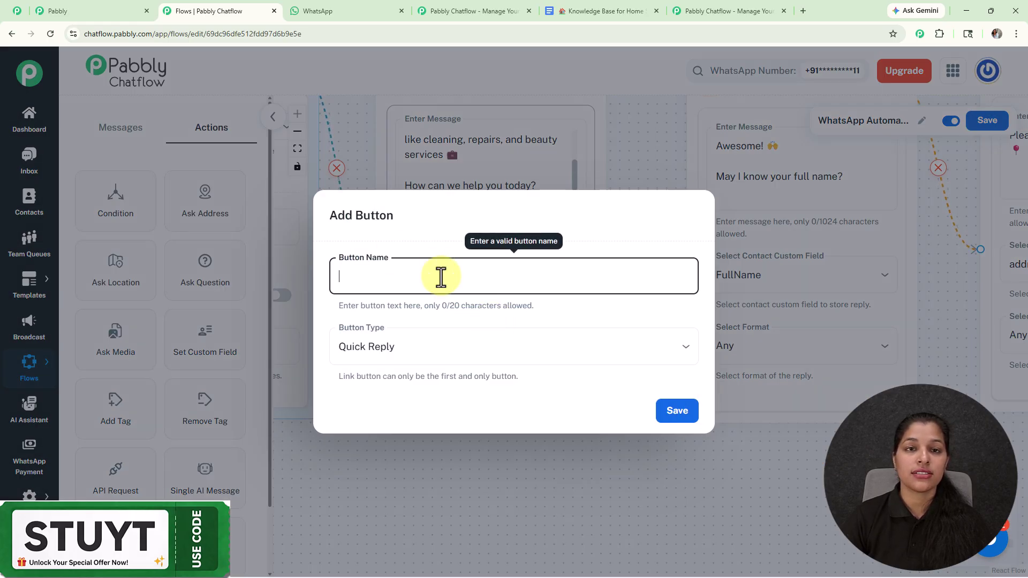
key("Escape")
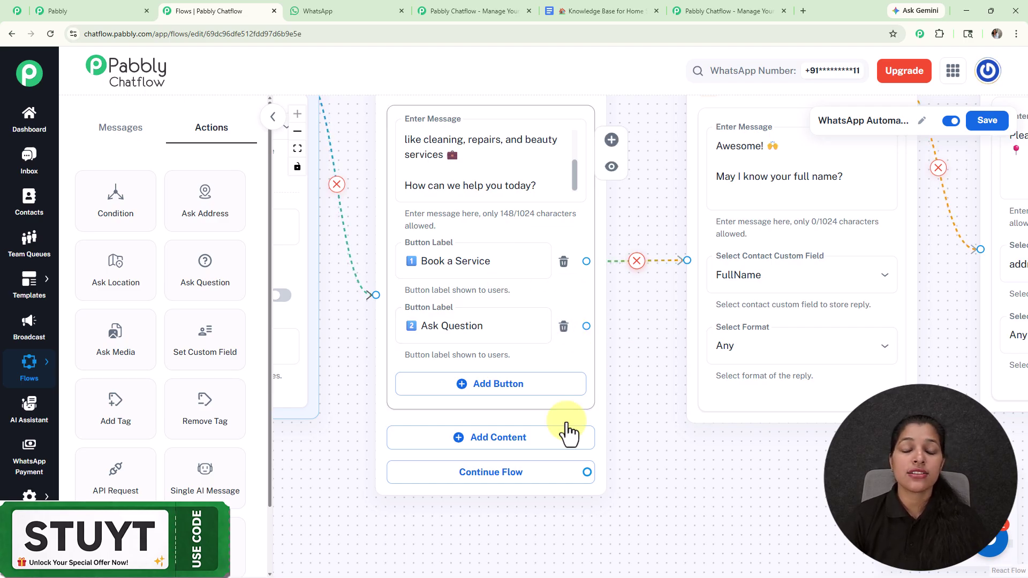
Step: Add an Assign AI Assistant action below the question nodes and connect the "Ask Question" button to it
scroll(713, 452, "down", 3)
scroll(661, 445, "right", 4)
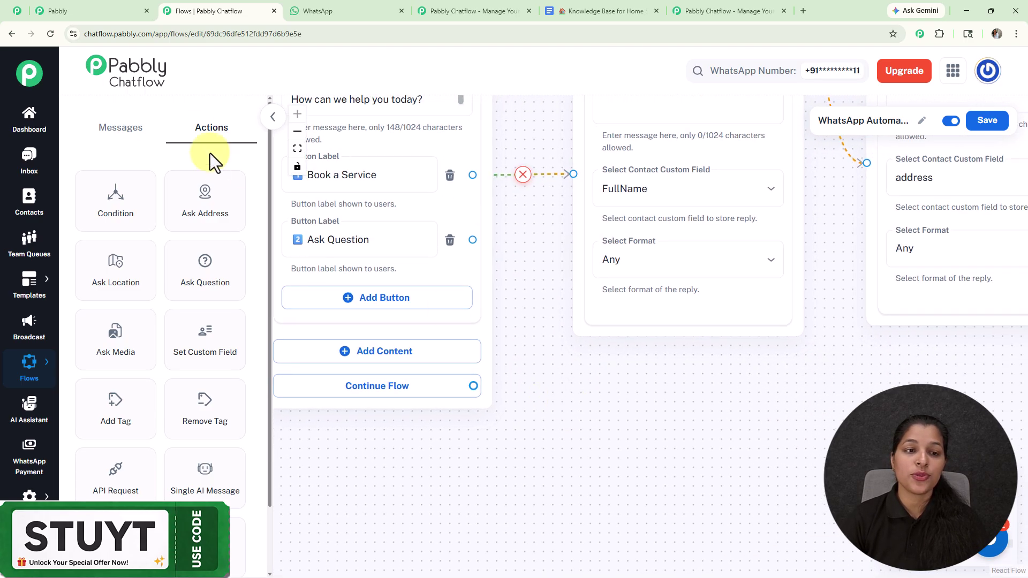
left_click_drag(116, 541, 667, 408)
left_click_drag(565, 440, 500, 289)
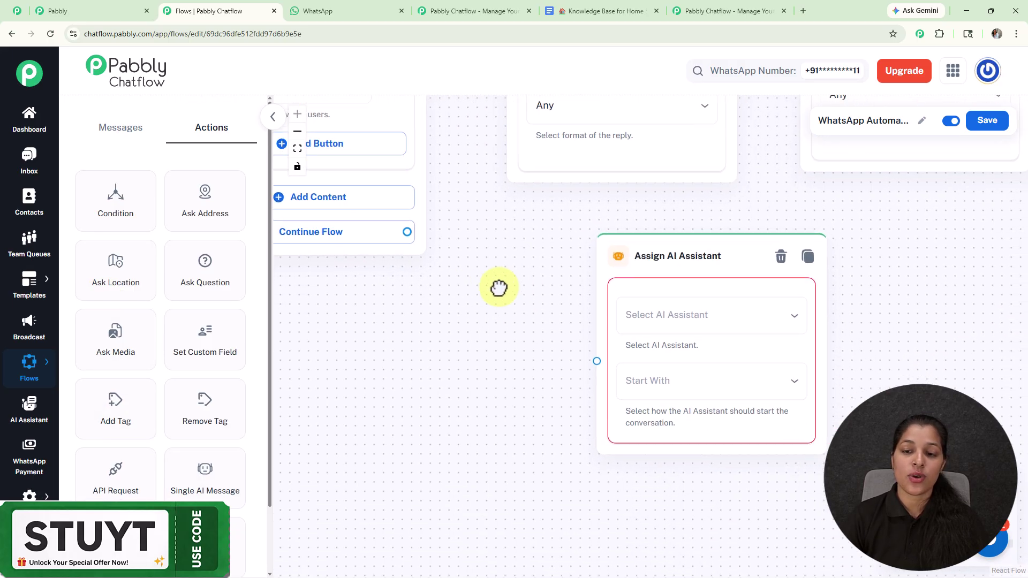
left_click_drag(632, 251, 579, 256)
scroll(452, 271, "up", 3)
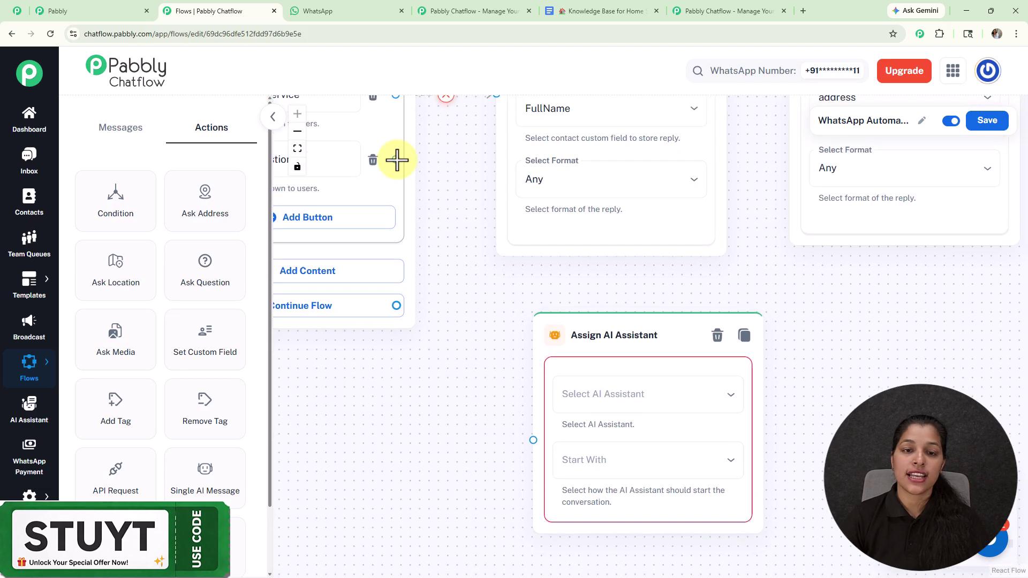
left_click_drag(395, 162, 533, 440)
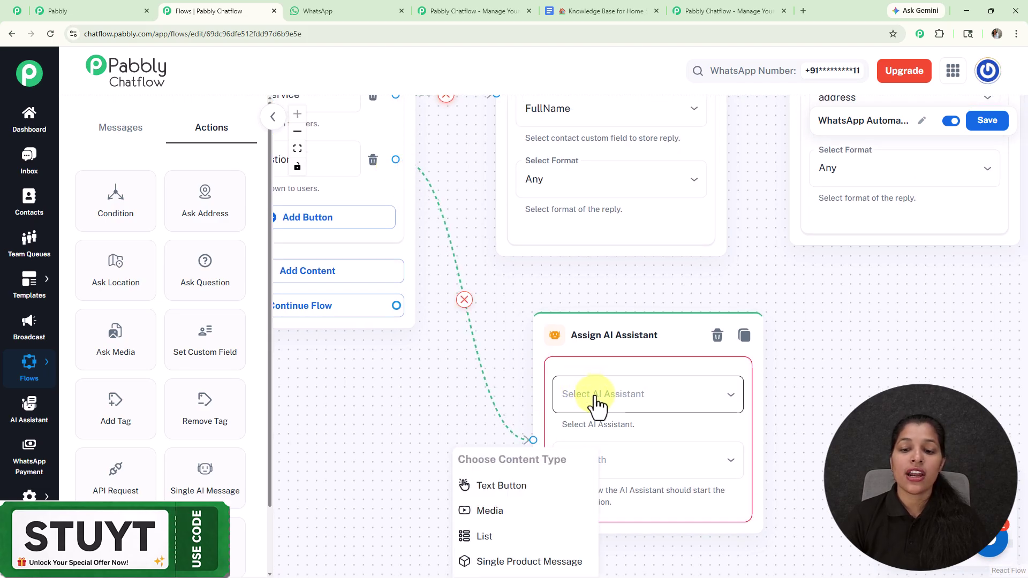
Step: Assign the Home Services AI assistant and have it start with the Welcome Message "Hello, how may I help You?"
left_click(596, 399)
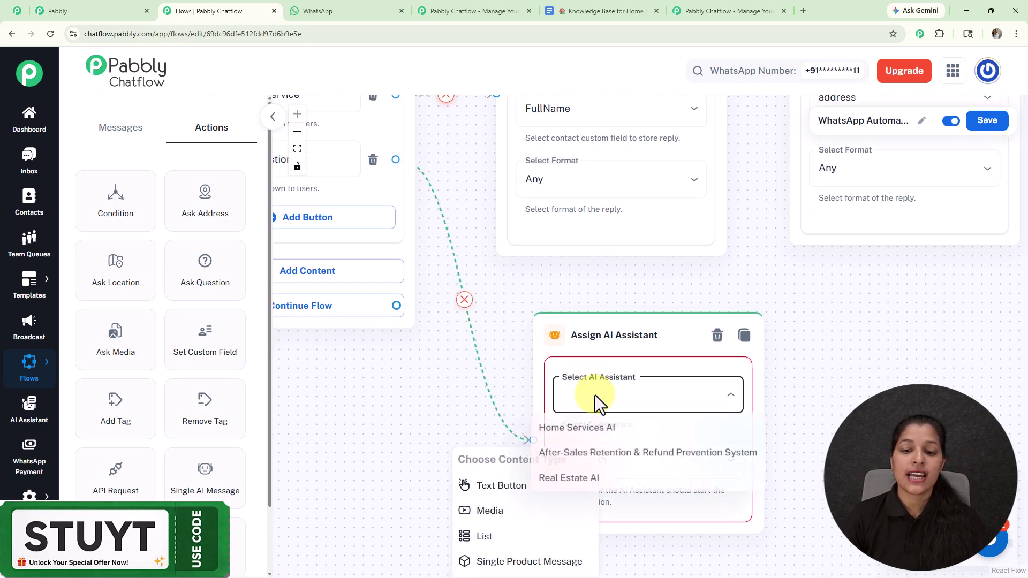
left_click(581, 437)
scroll(696, 402, "down", 2)
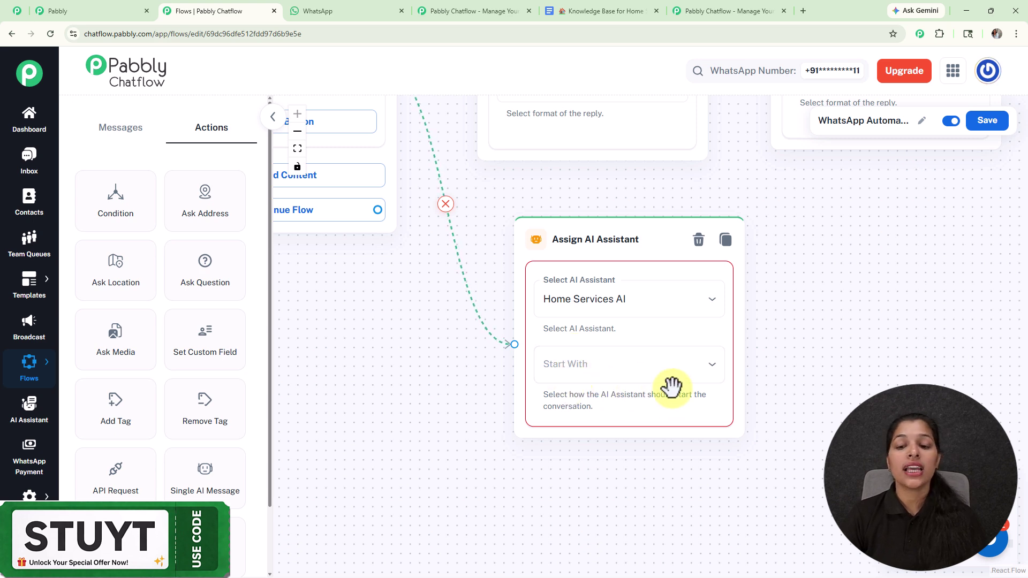
left_click(662, 366)
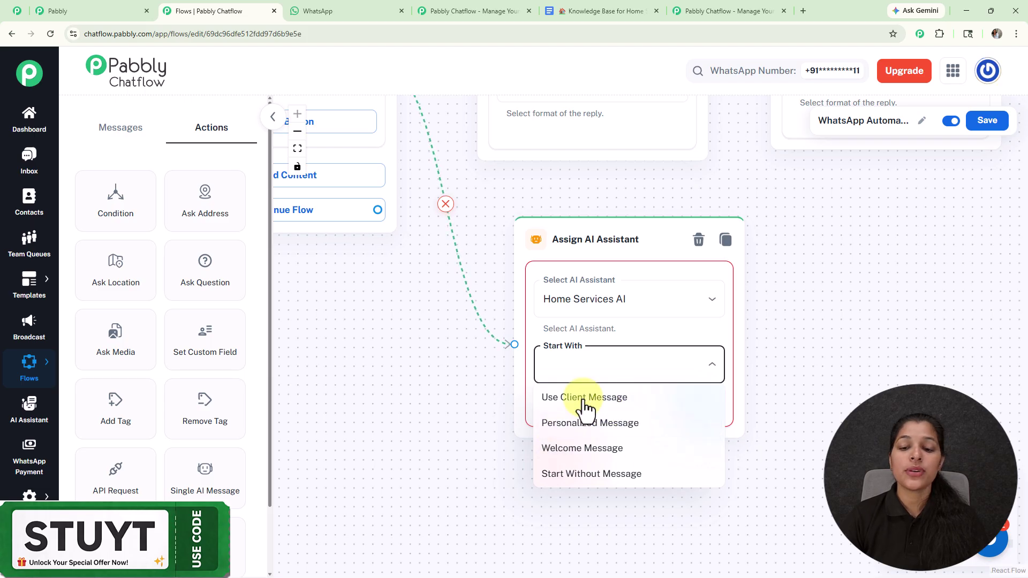
left_click(568, 447)
left_click_drag(824, 423, 794, 291)
left_click(632, 325)
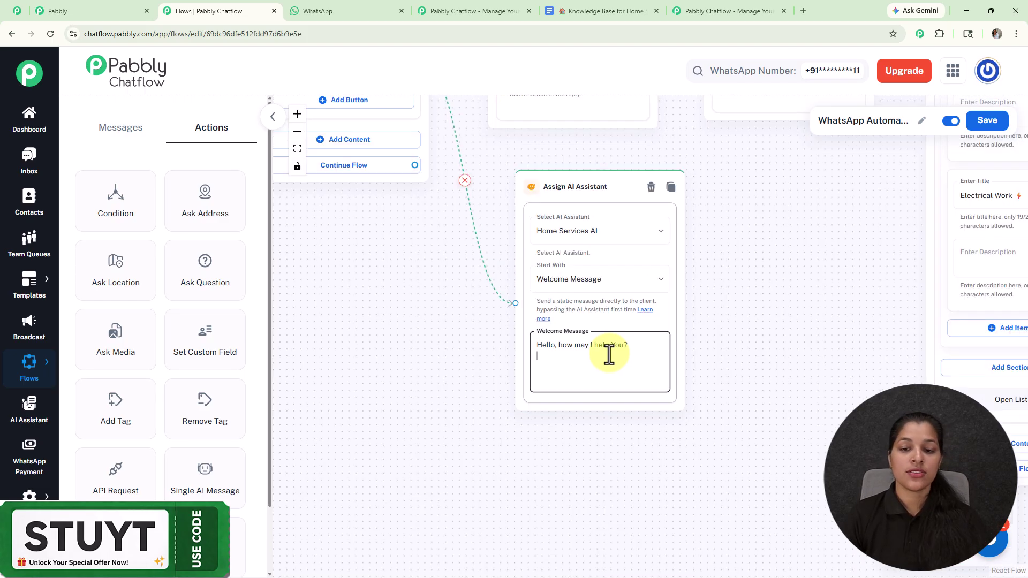
scroll(776, 316, "down", 6)
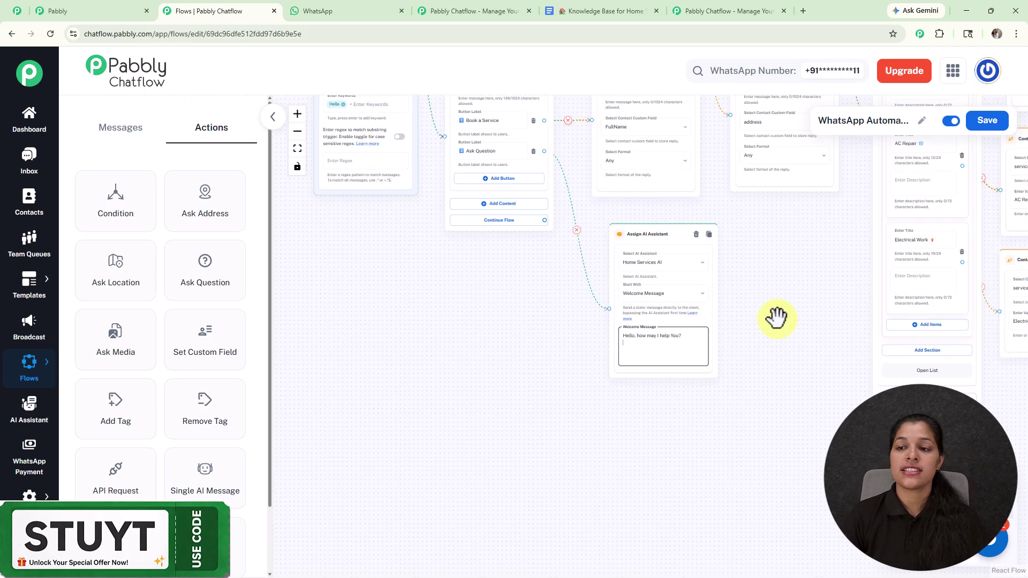
left_click_drag(803, 276, 739, 241)
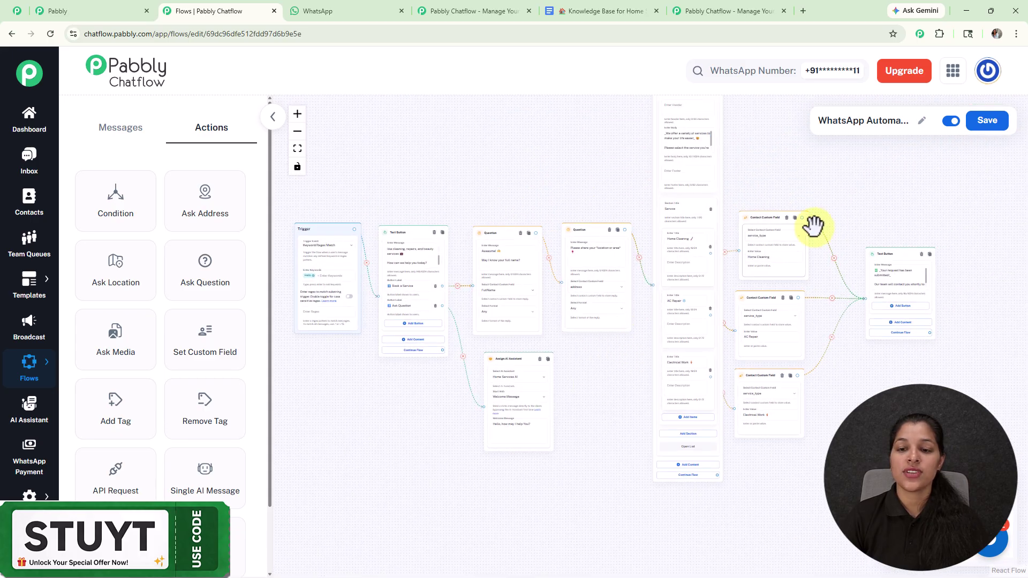
left_click_drag(819, 211, 918, 225)
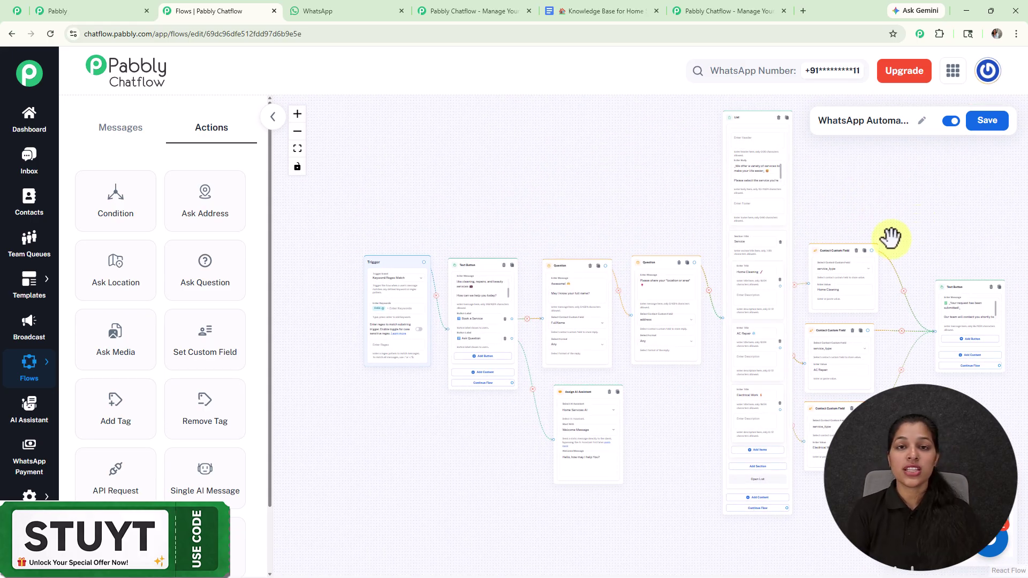